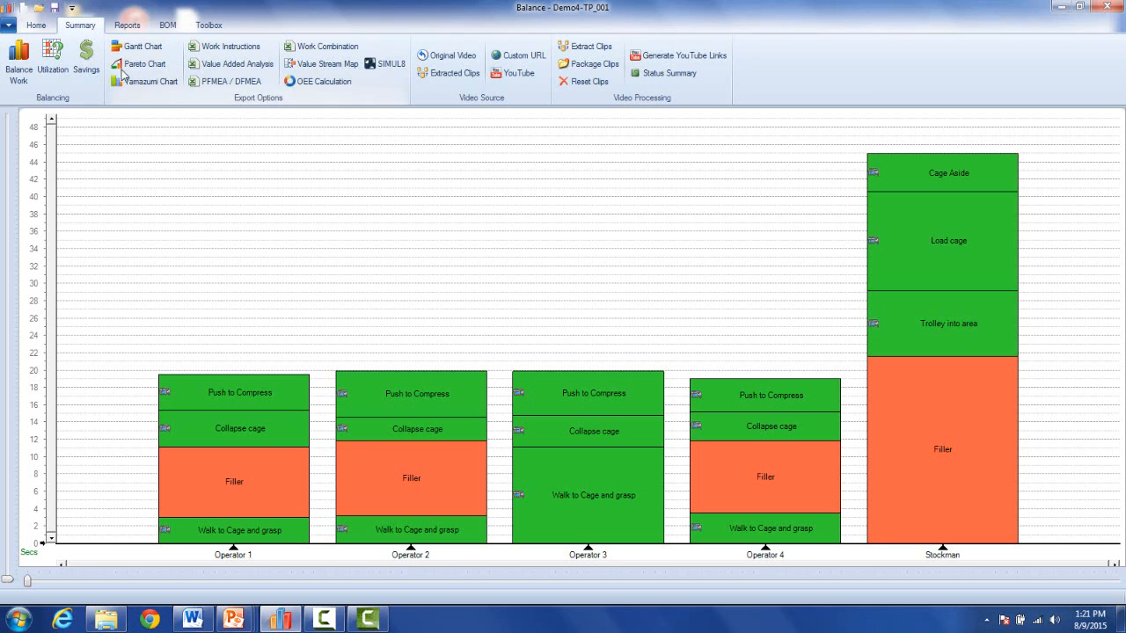
Switch the operator chart to Lean Analysis view mode to show its category color list.
left_click(39, 26)
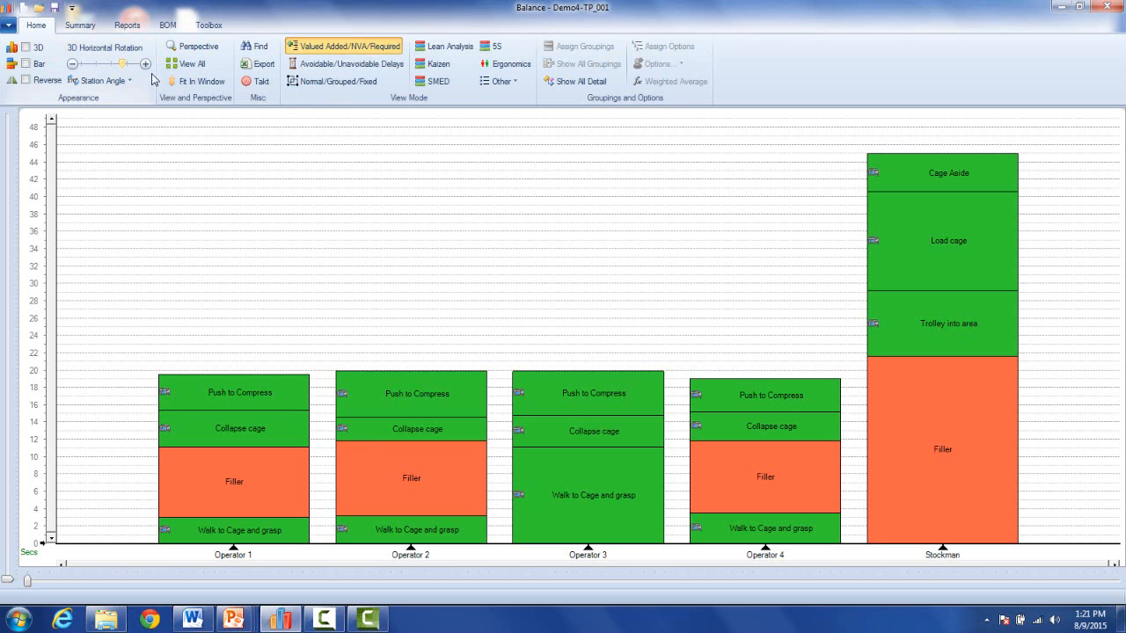
left_click(442, 46)
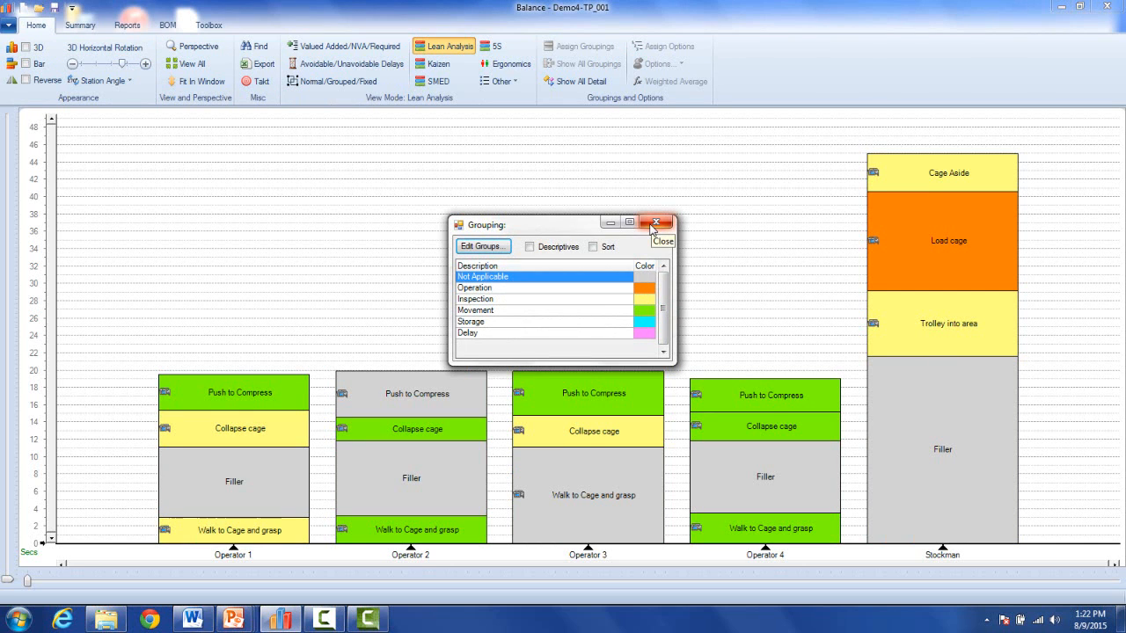
Open the MultiCategoryLists workbook from Documents > Applied Computer Services > Templates.
left_click(114, 620)
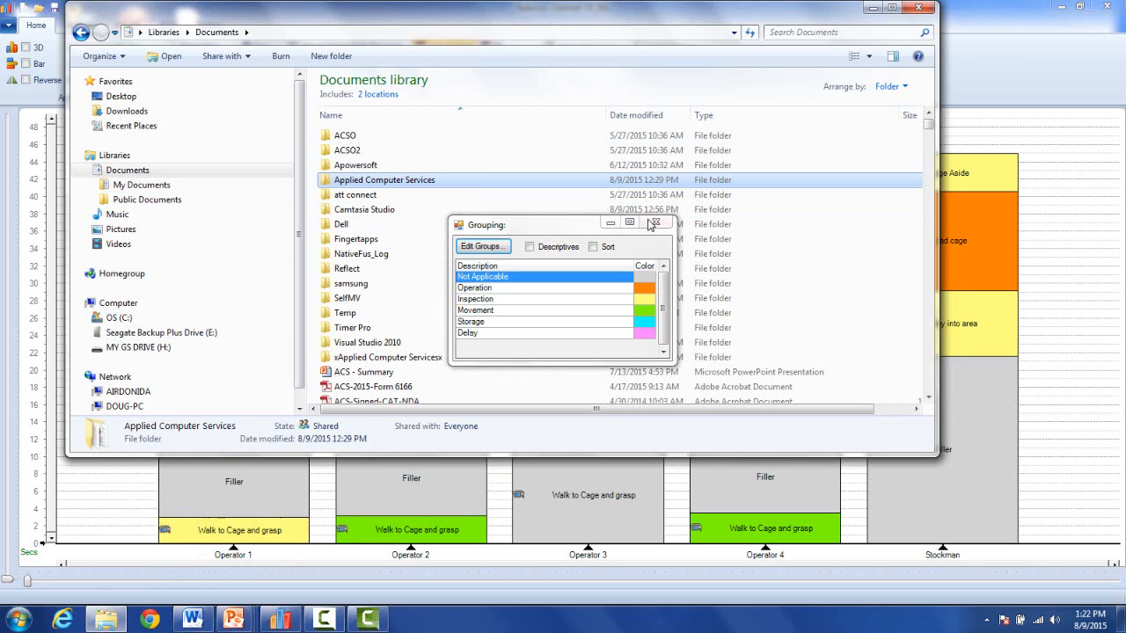
left_click(654, 224)
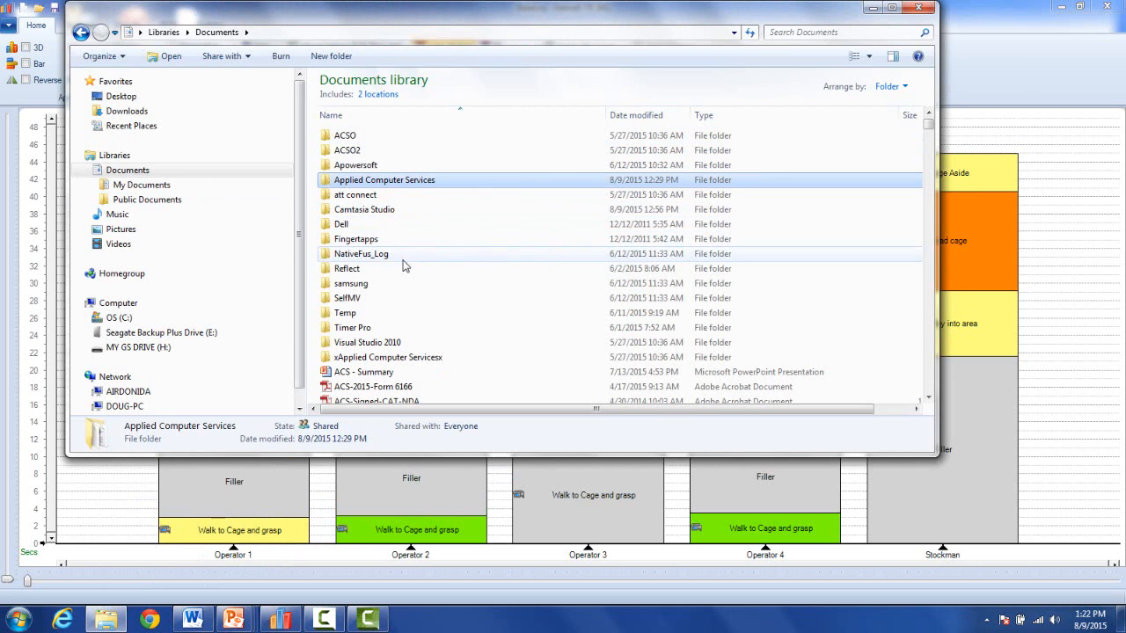
left_click(129, 176)
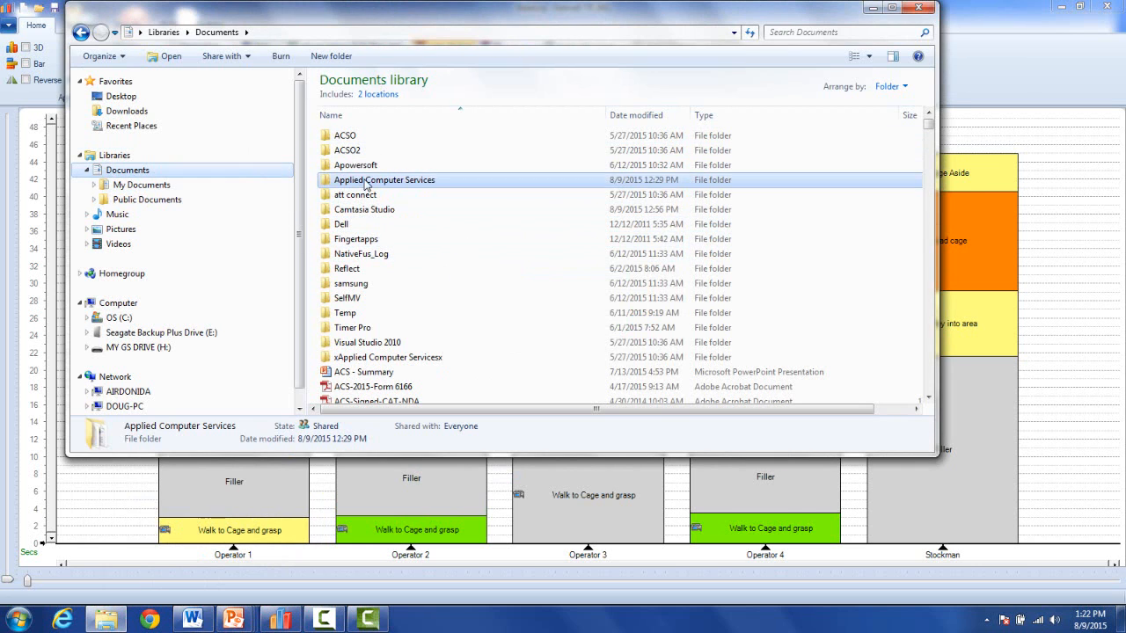
double_click(366, 181)
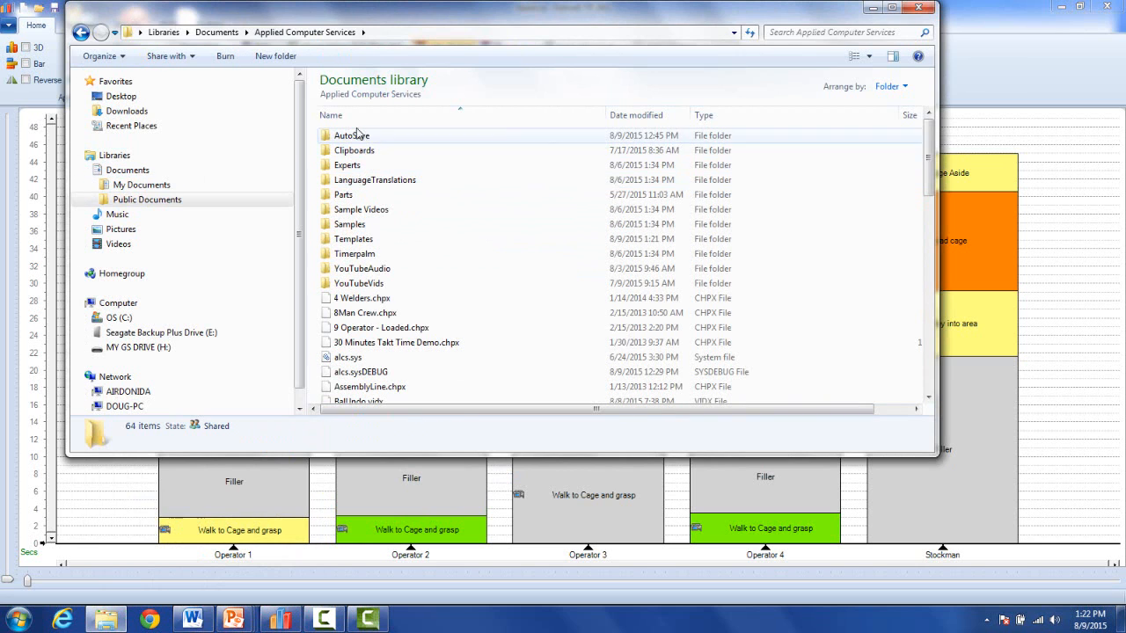
double_click(347, 241)
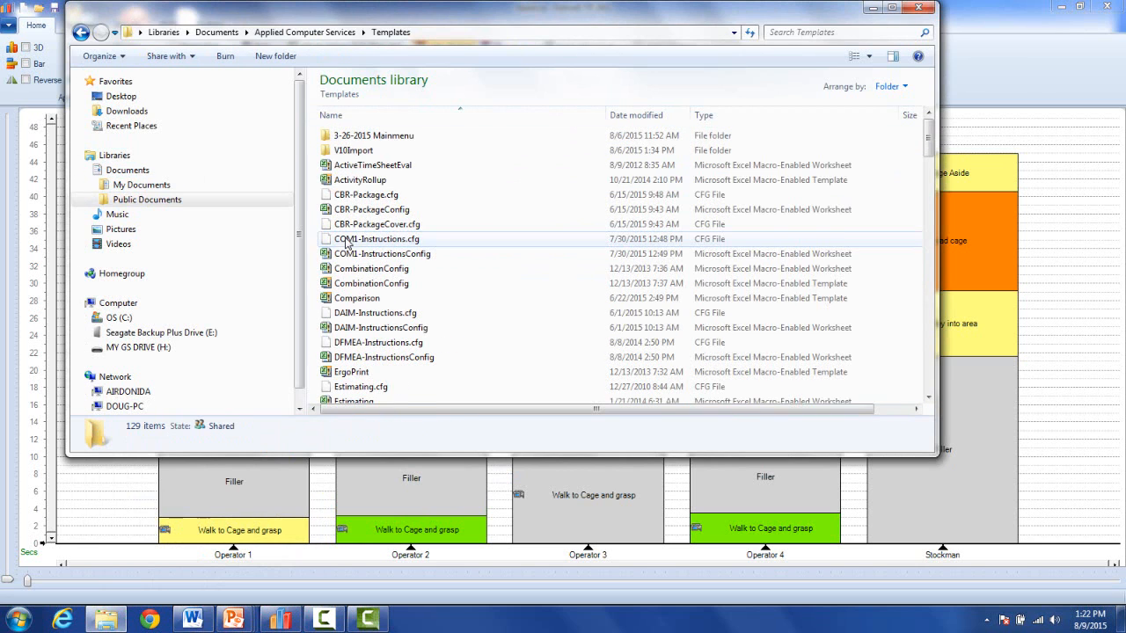
left_click_drag(928, 146, 937, 243)
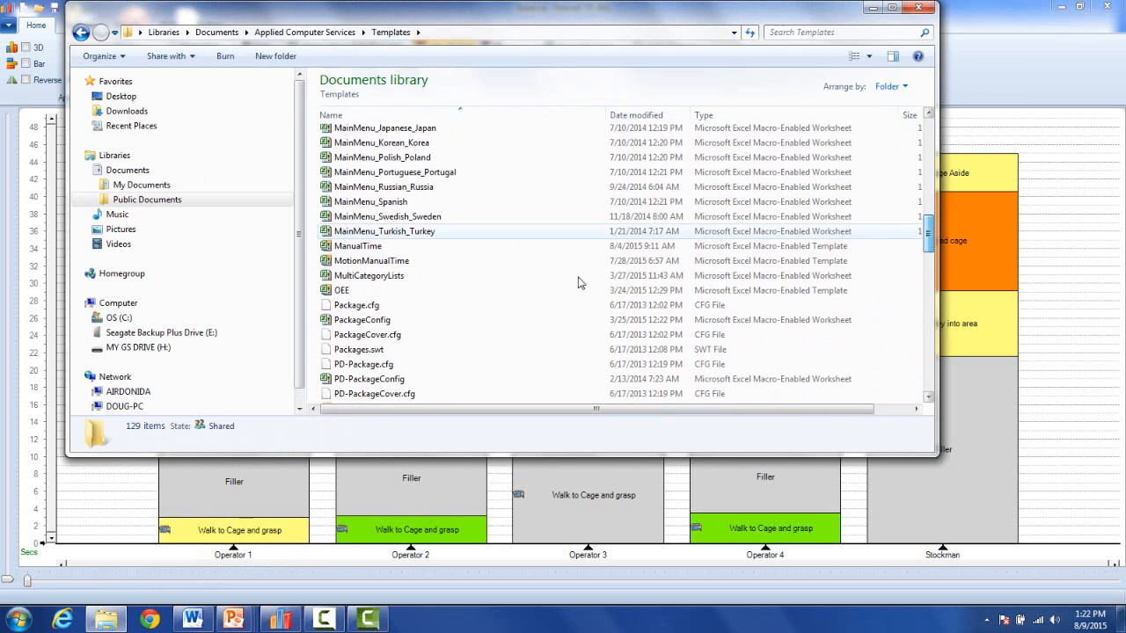
double_click(368, 276)
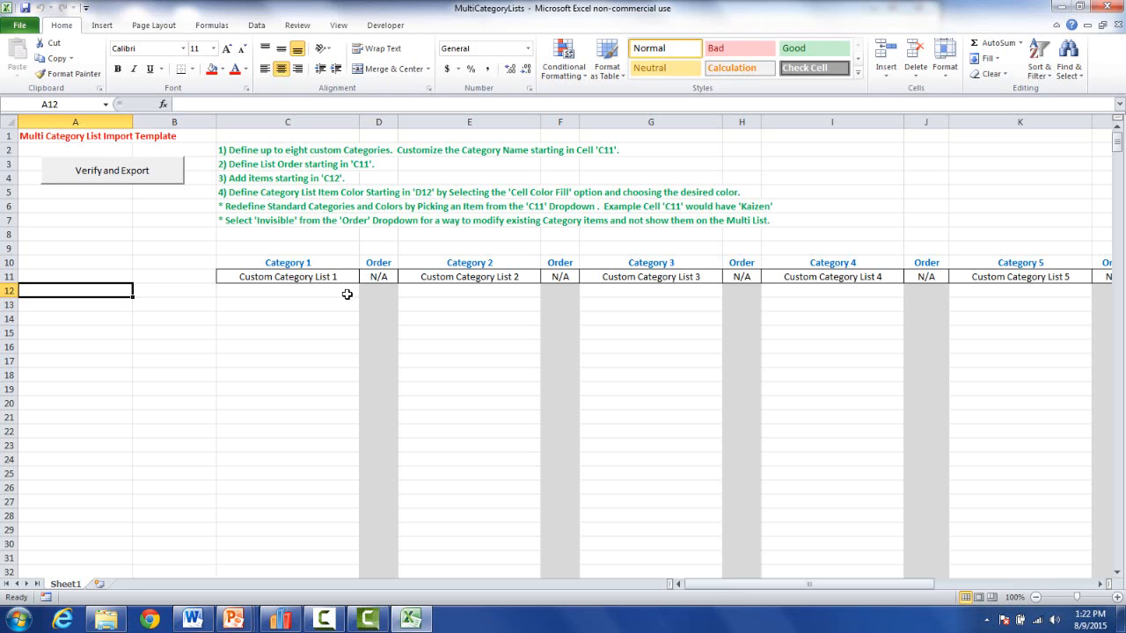
Set Category 1 in cell C11 to Lean Analysis and restore down the Excel window.
left_click(343, 278)
left_click(364, 278)
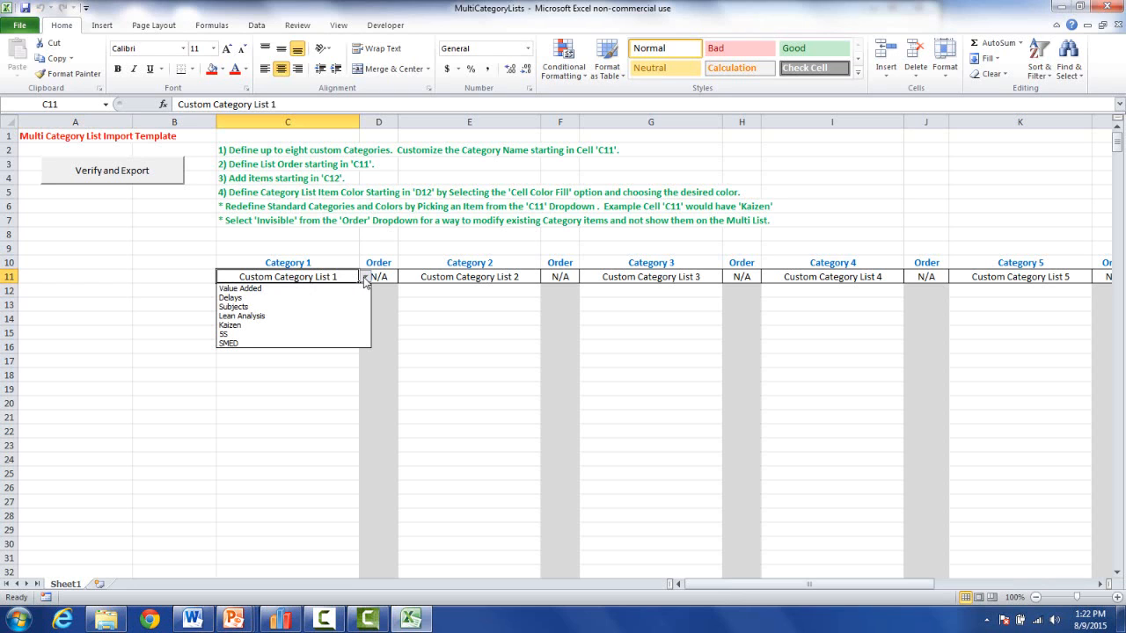
left_click(301, 317)
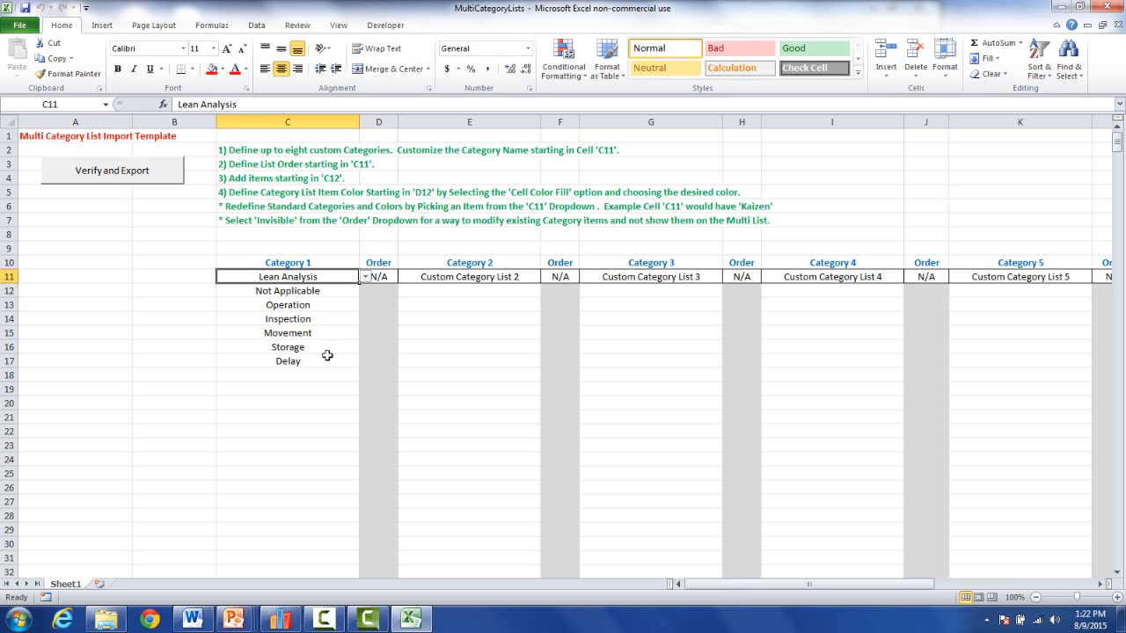
left_click(1080, 8)
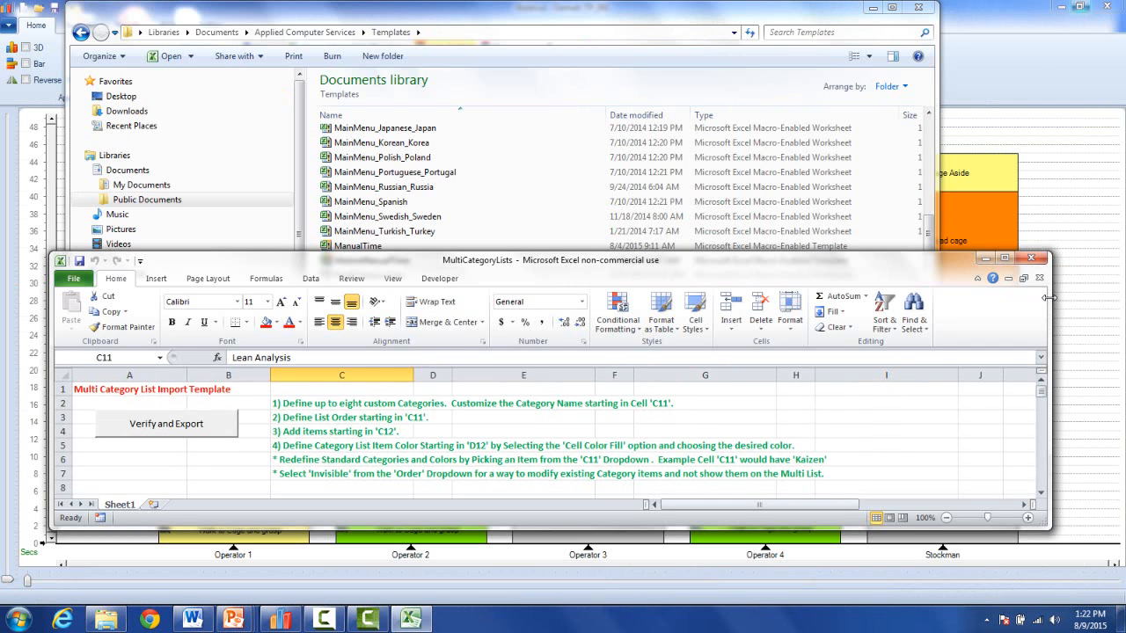
Narrow and move Excel aside, close Explorer, and reopen Balance's Lean Analysis color list.
left_click_drag(1046, 298, 746, 298)
left_click(918, 13)
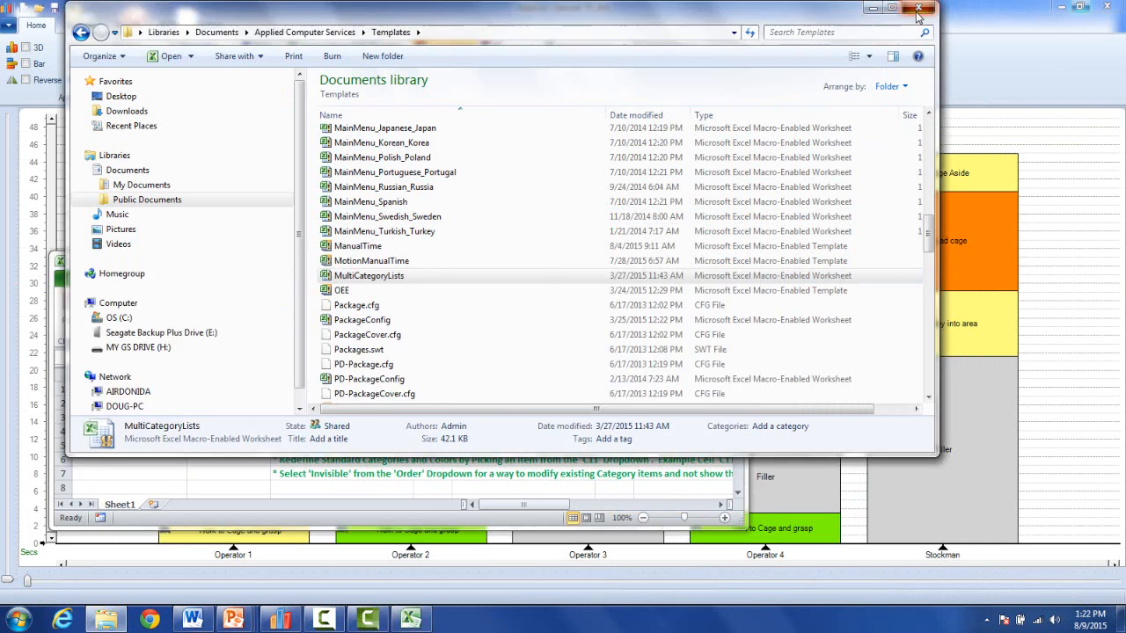
left_click_drag(534, 262, 1112, 263)
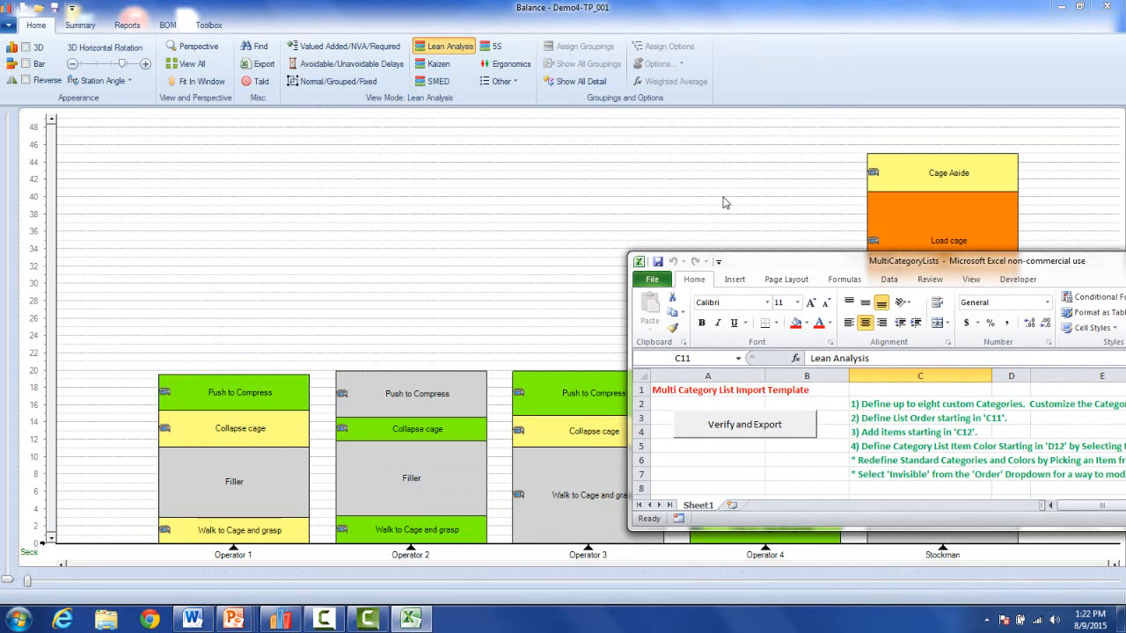
left_click(442, 50)
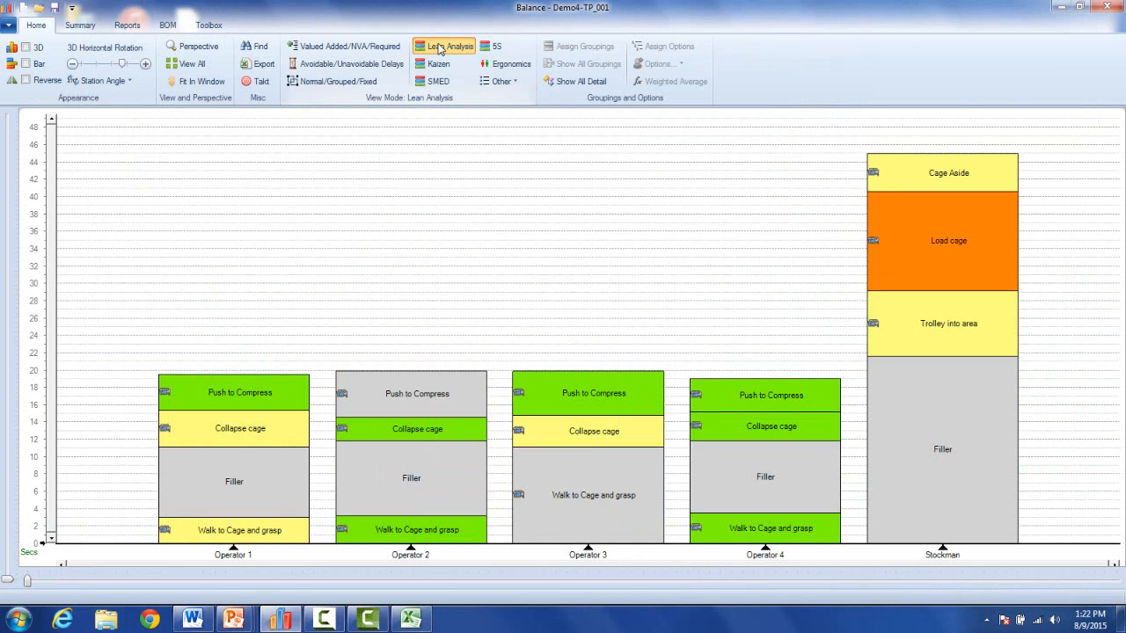
left_click(420, 51)
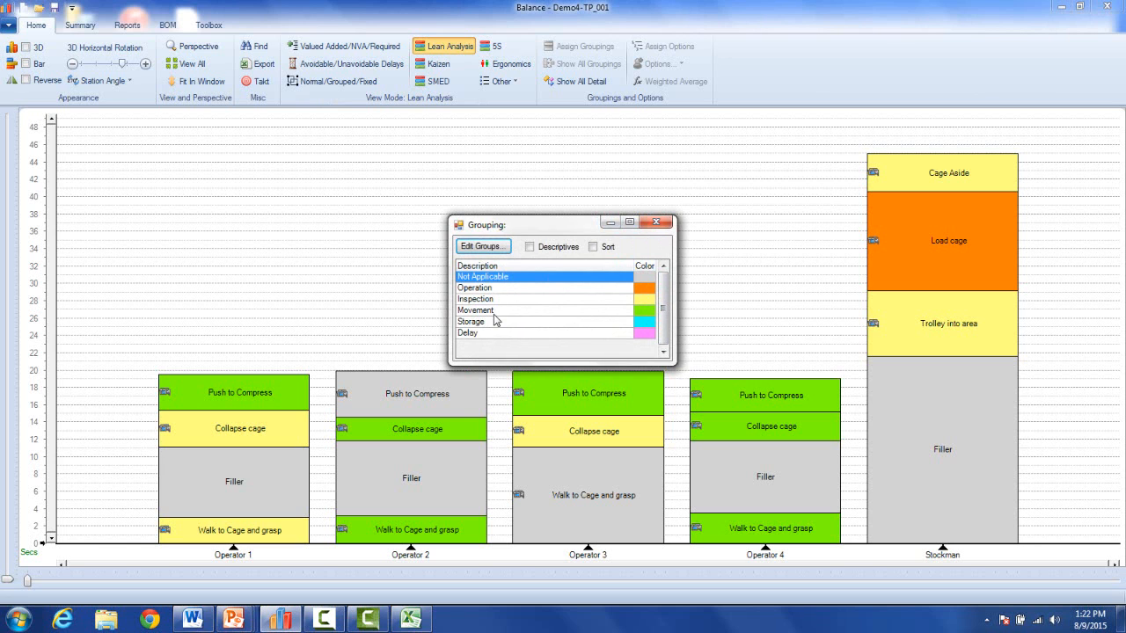
left_click(404, 626)
Compare the workbook's Lean Analysis items with Balance's color list, then maximize Excel.
left_click_drag(781, 255, 137, 89)
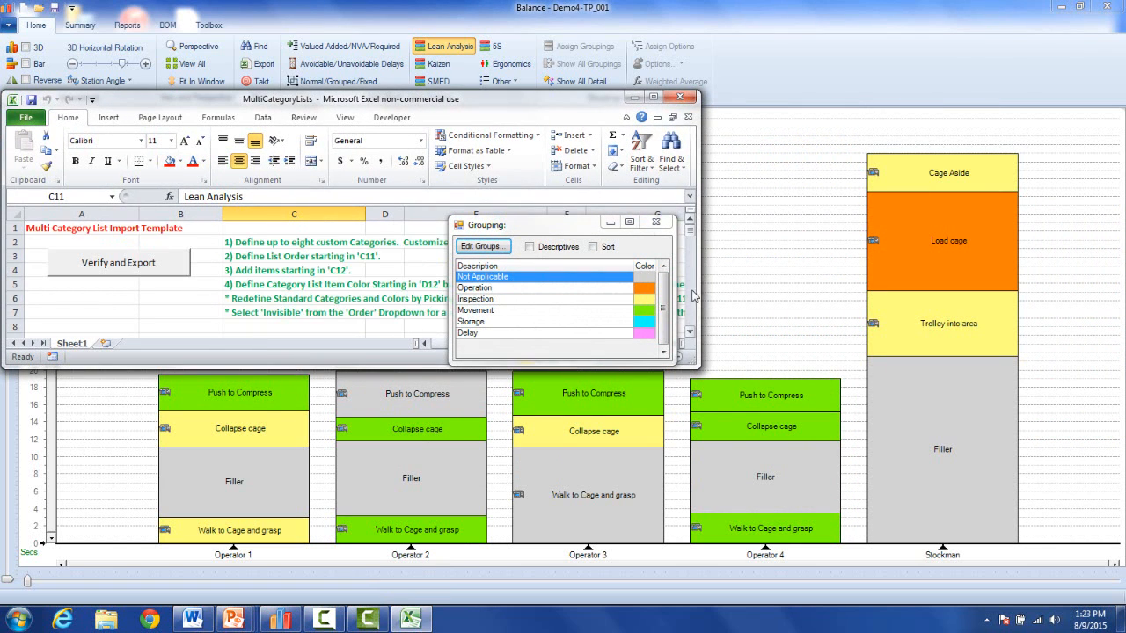
scroll(686, 337, "down", 2)
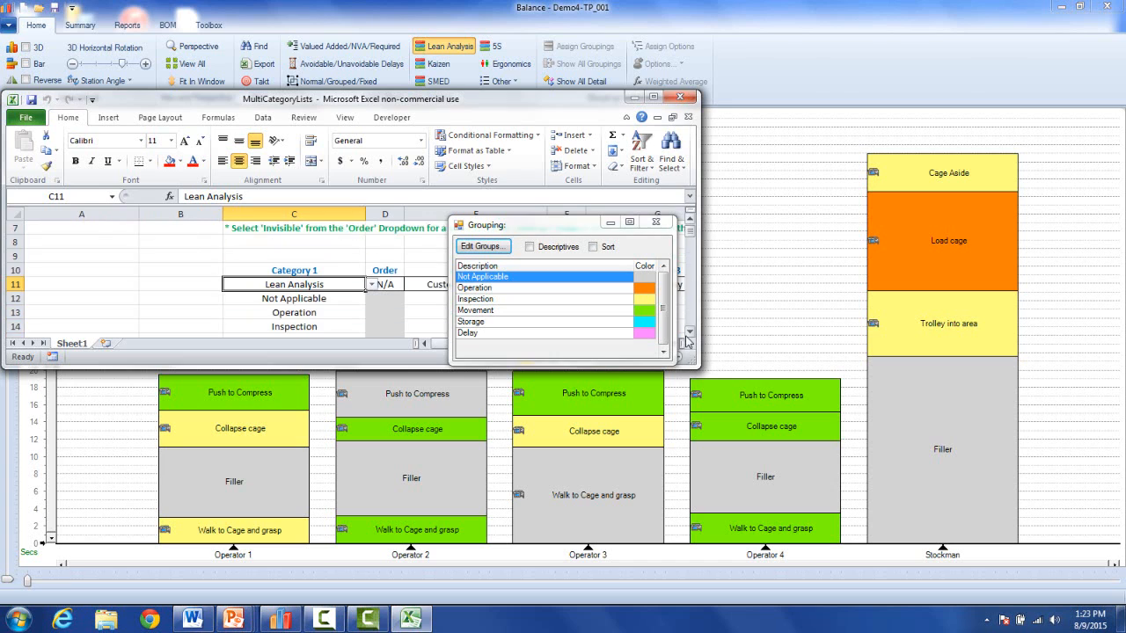
scroll(685, 341, "down", 1)
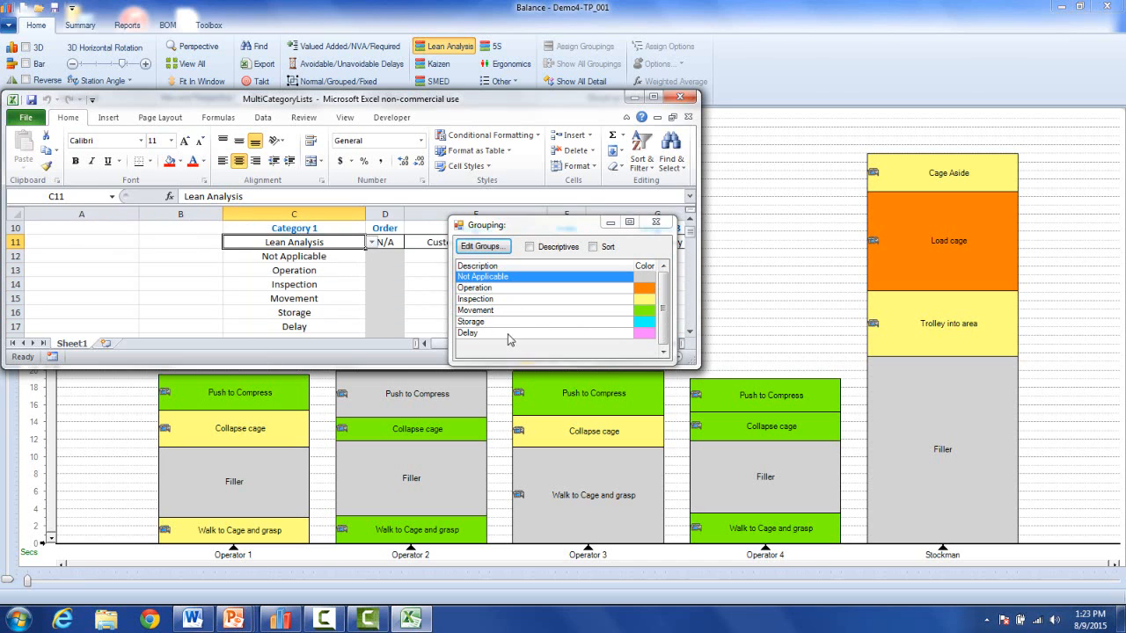
left_click(613, 226)
left_click(661, 97)
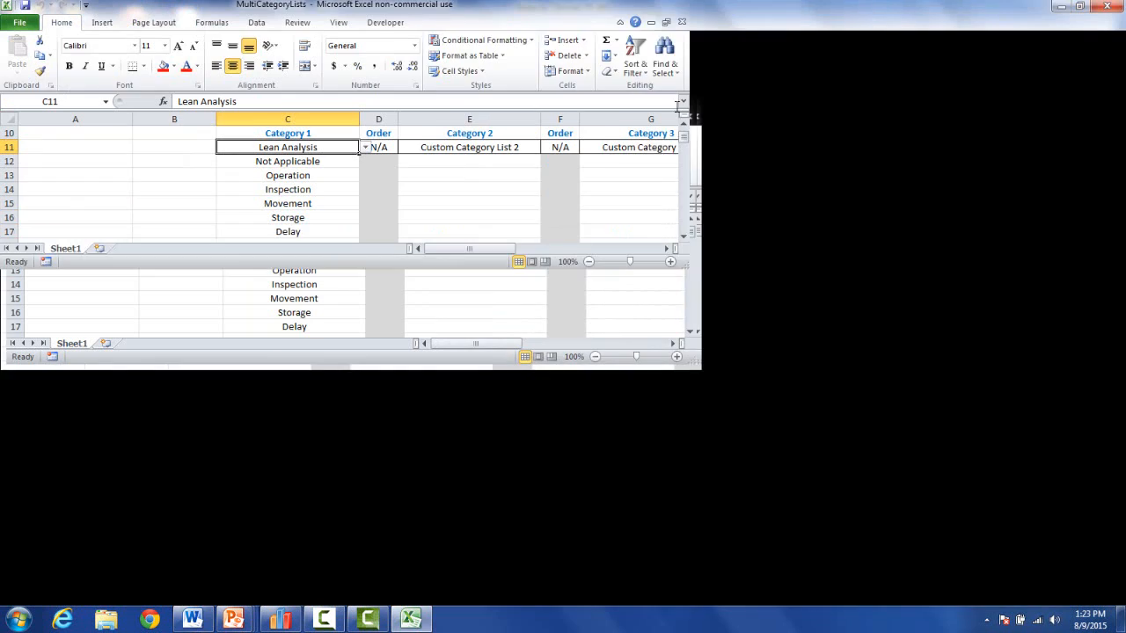
left_click_drag(1117, 151, 1117, 143)
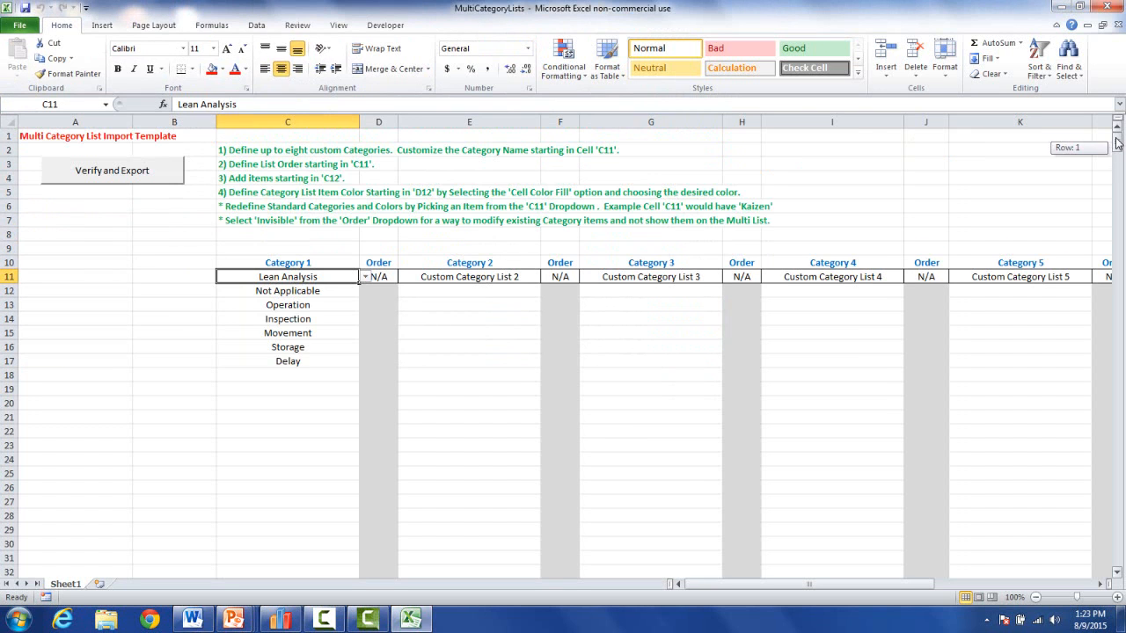
Fill the Operation color cell green and the Inspection color cell light orange.
left_click(374, 291)
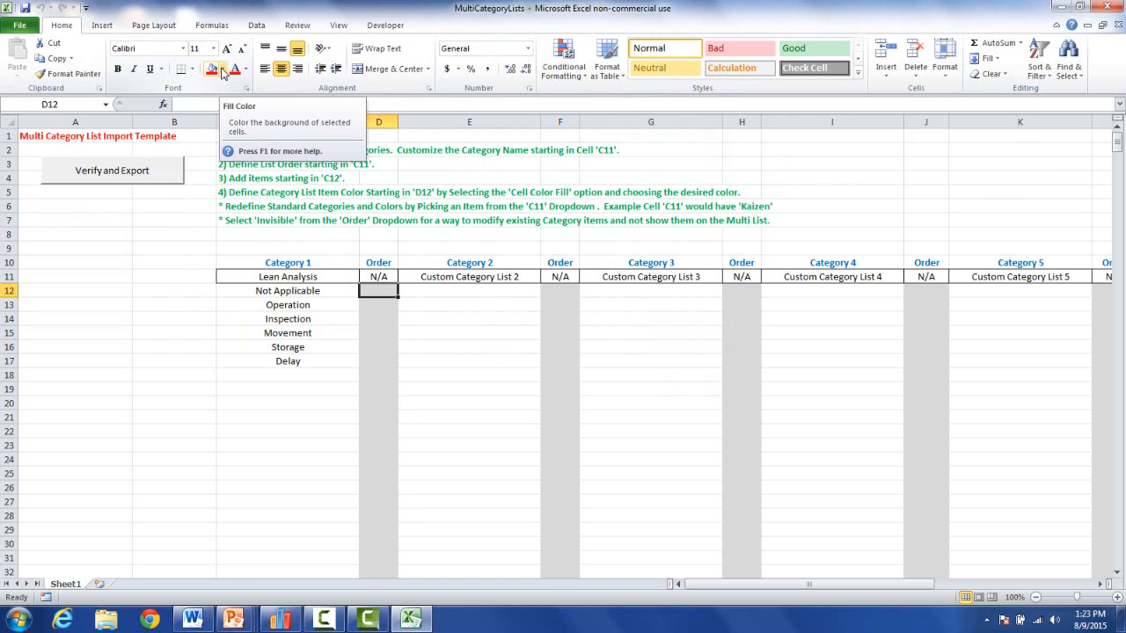
left_click(406, 316)
left_click(380, 304)
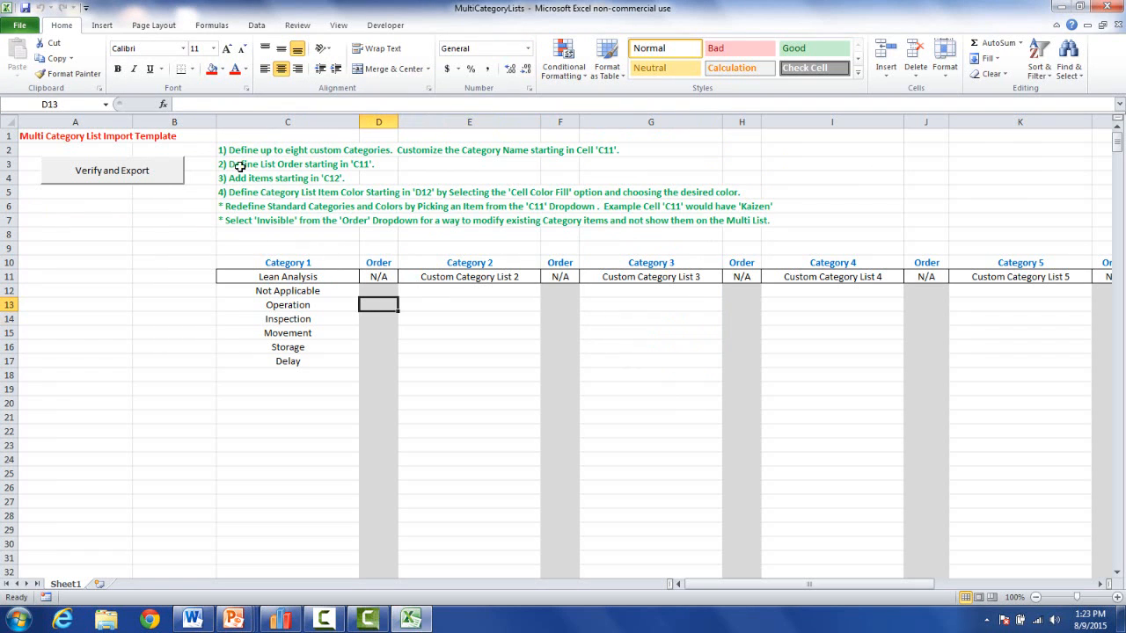
left_click(222, 69)
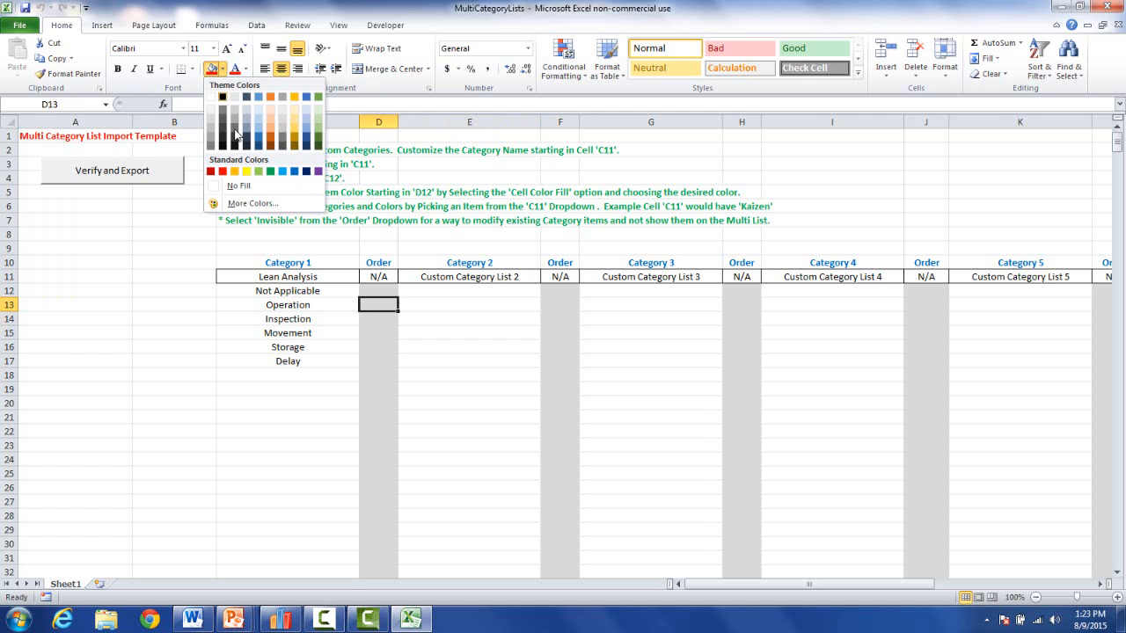
left_click(262, 172)
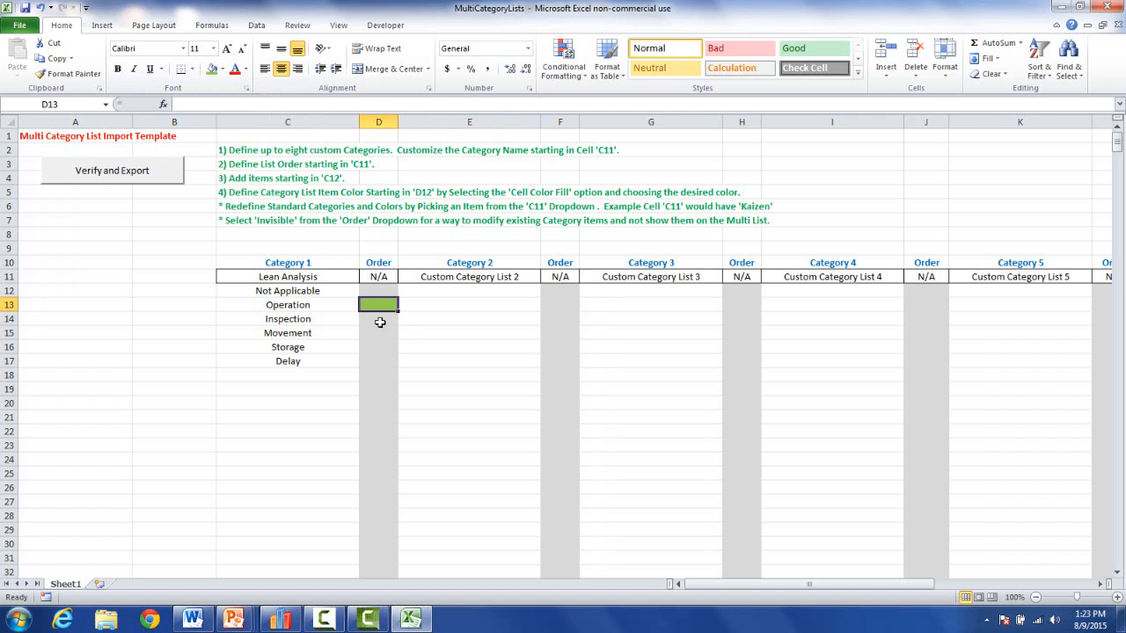
left_click(378, 320)
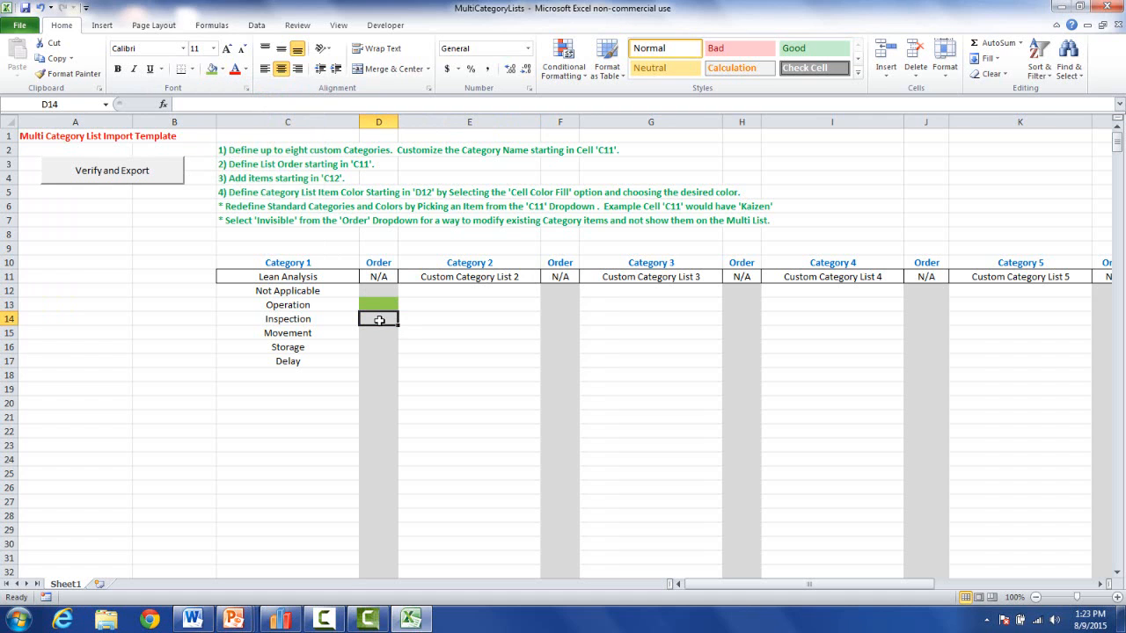
left_click(222, 71)
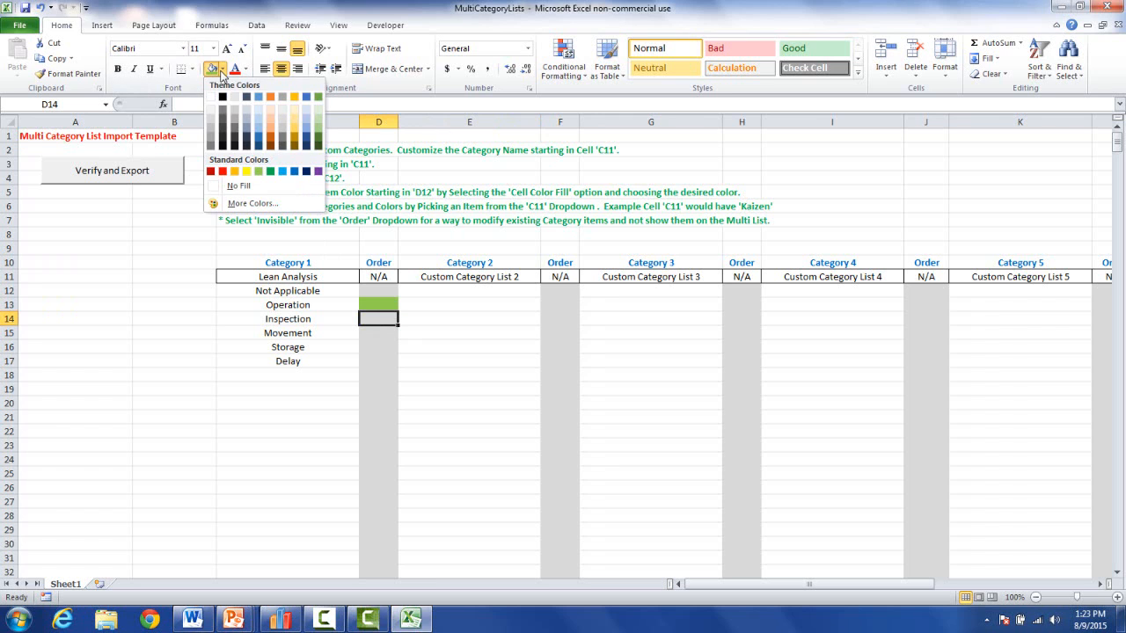
left_click(270, 127)
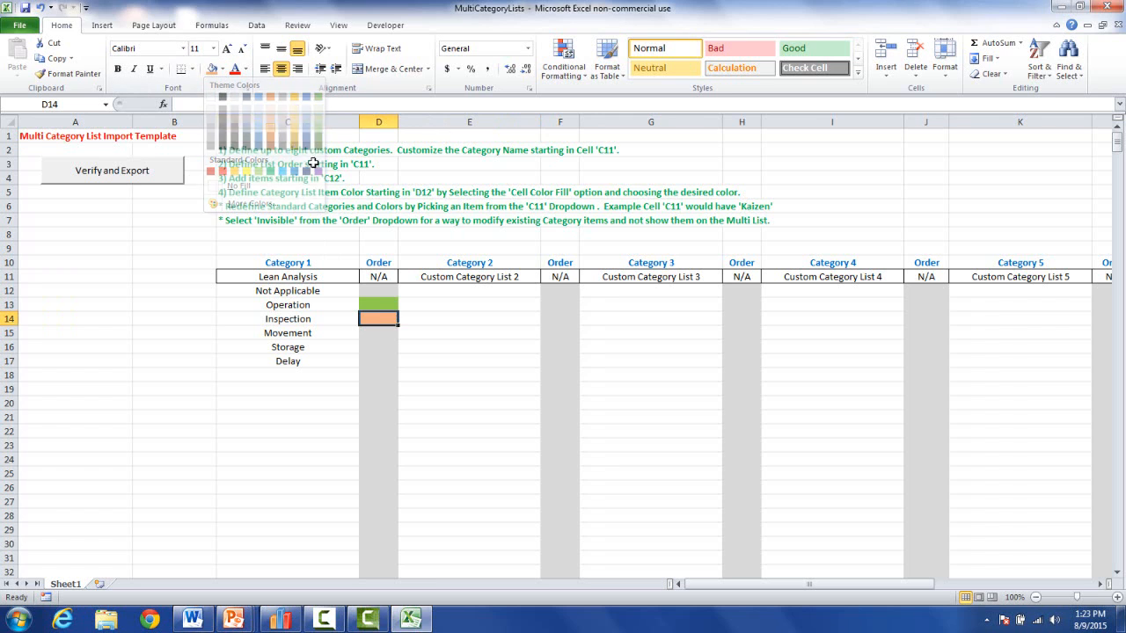
Fill the Movement color cell light blue.
left_click(378, 334)
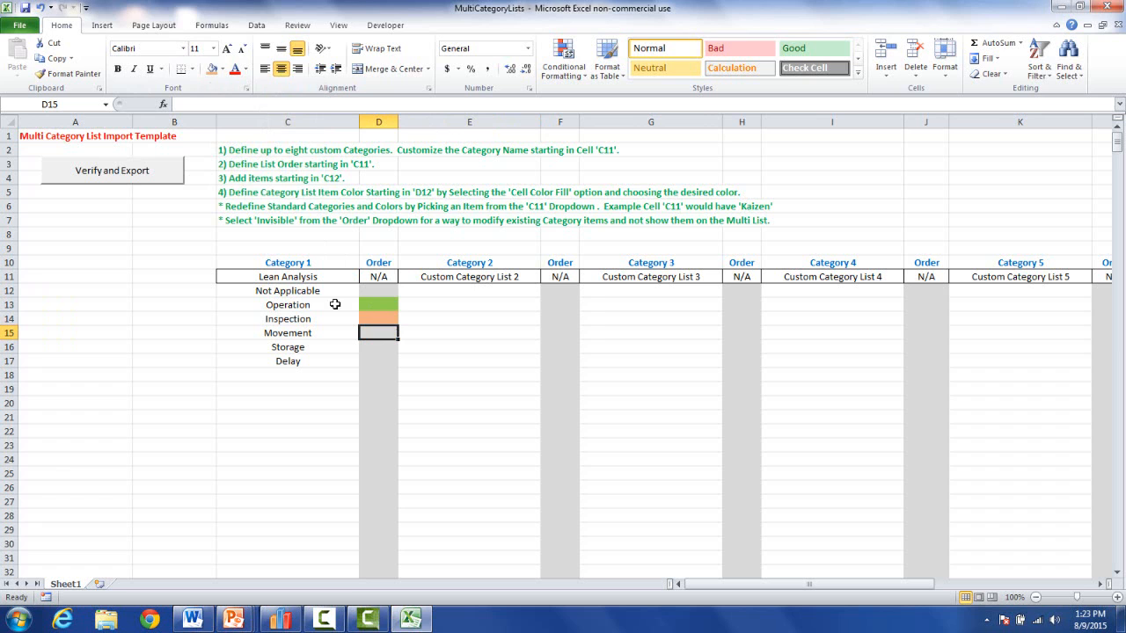
left_click(221, 69)
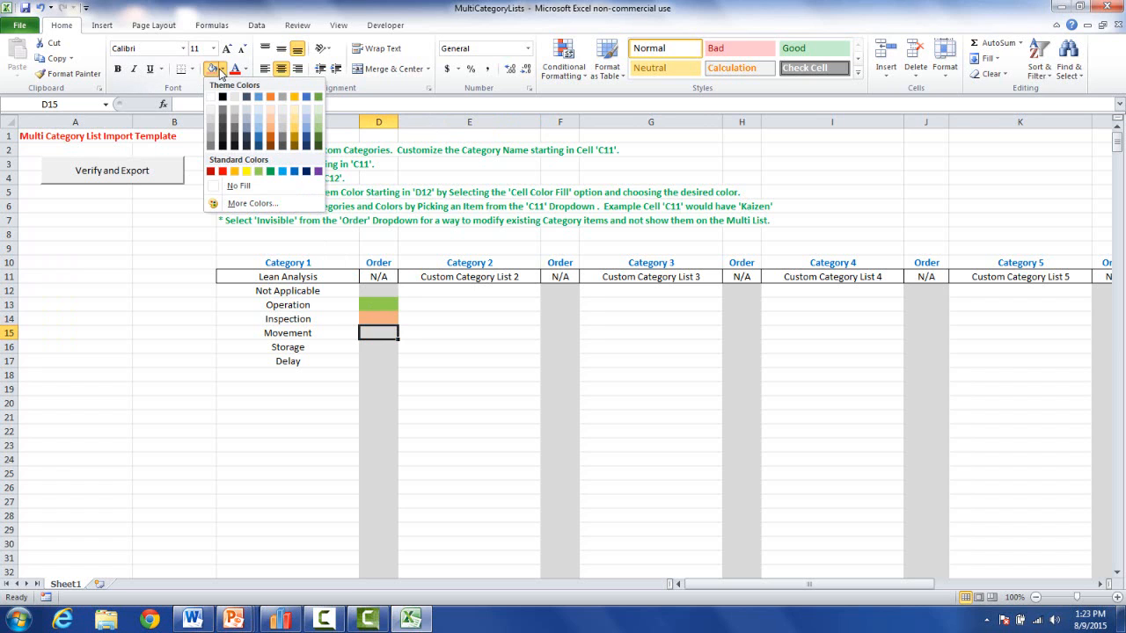
left_click(249, 206)
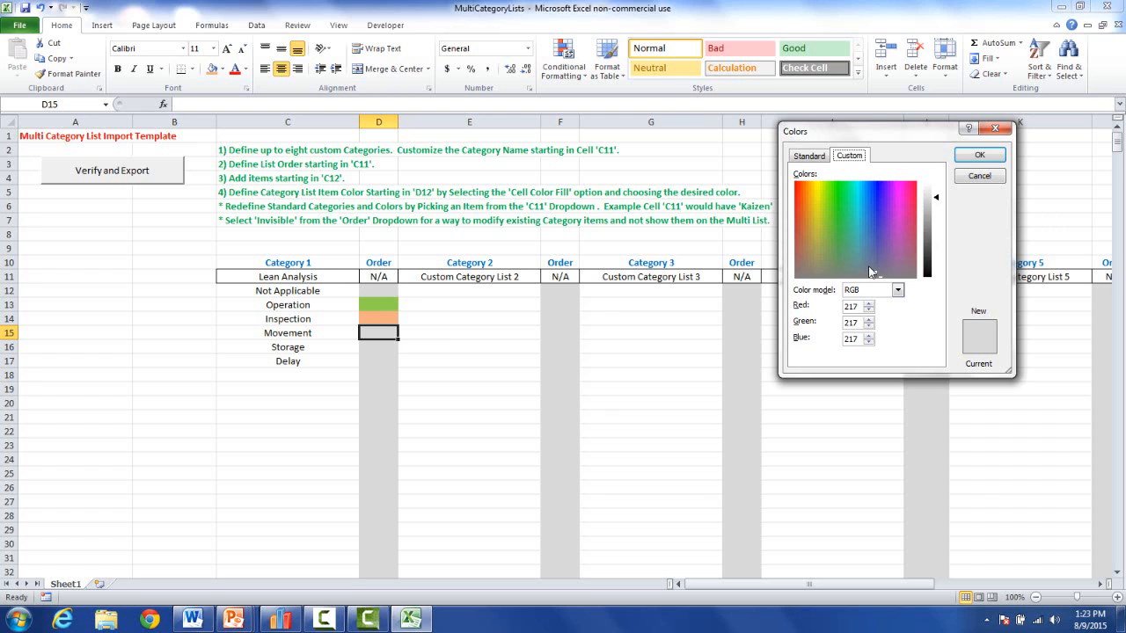
left_click(993, 131)
left_click(224, 70)
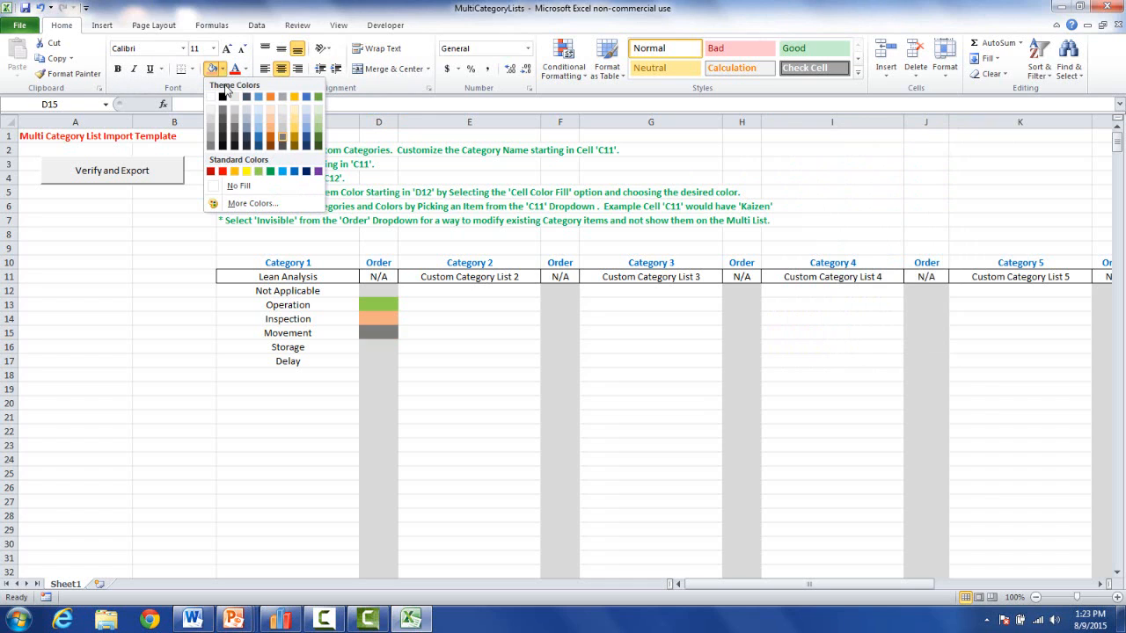
left_click(258, 131)
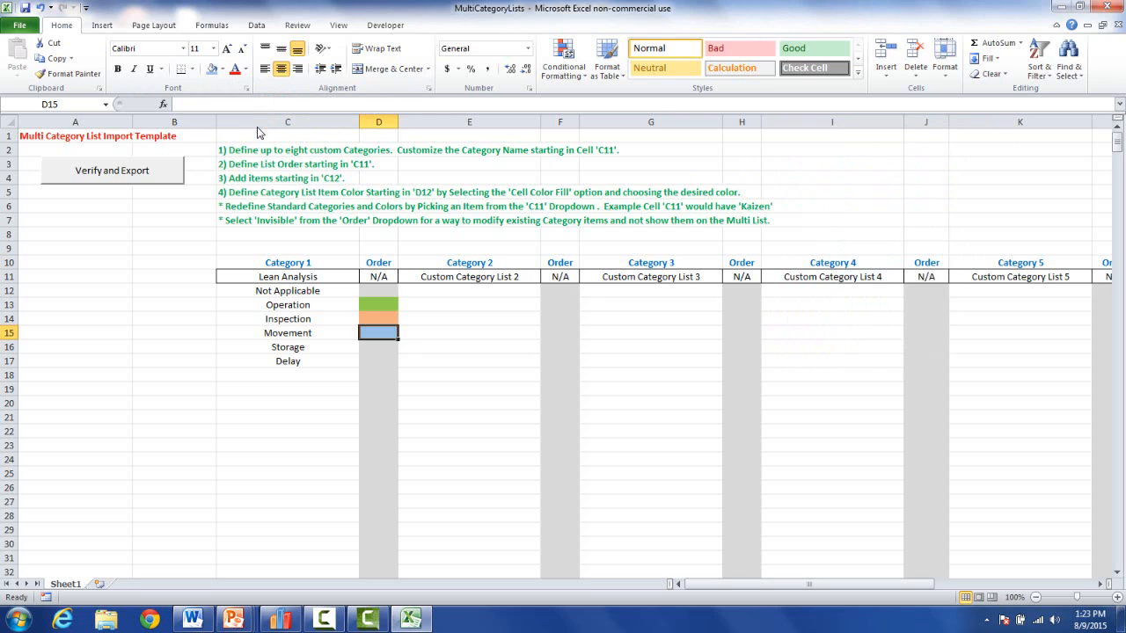
Fill the Storage color cell gold and the Delay color cell red.
key("Down")
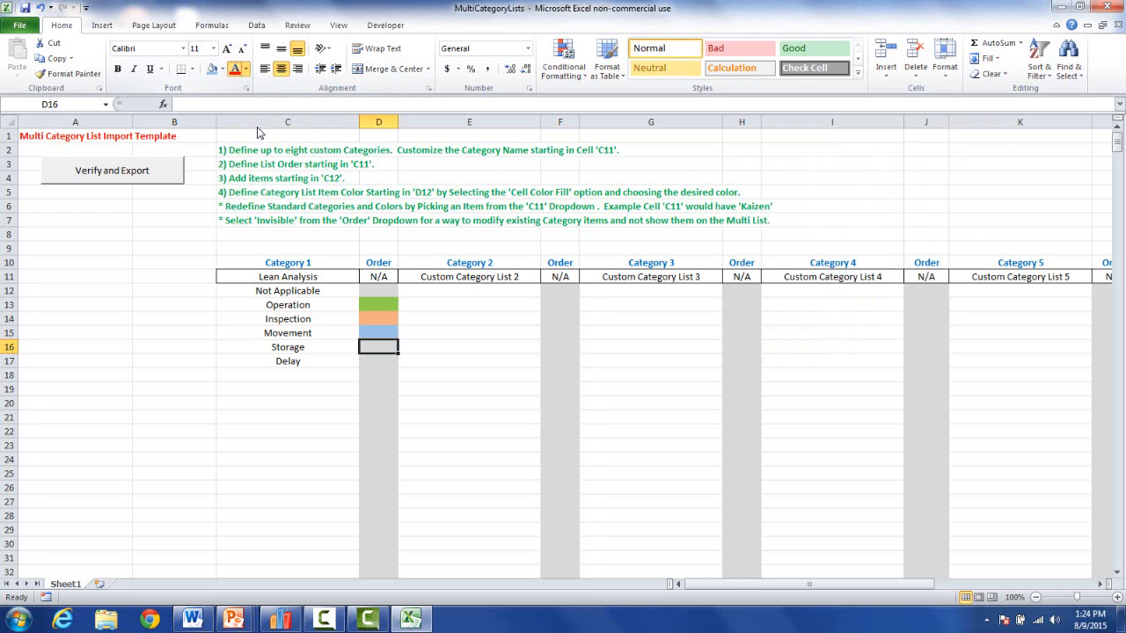
left_click(246, 69)
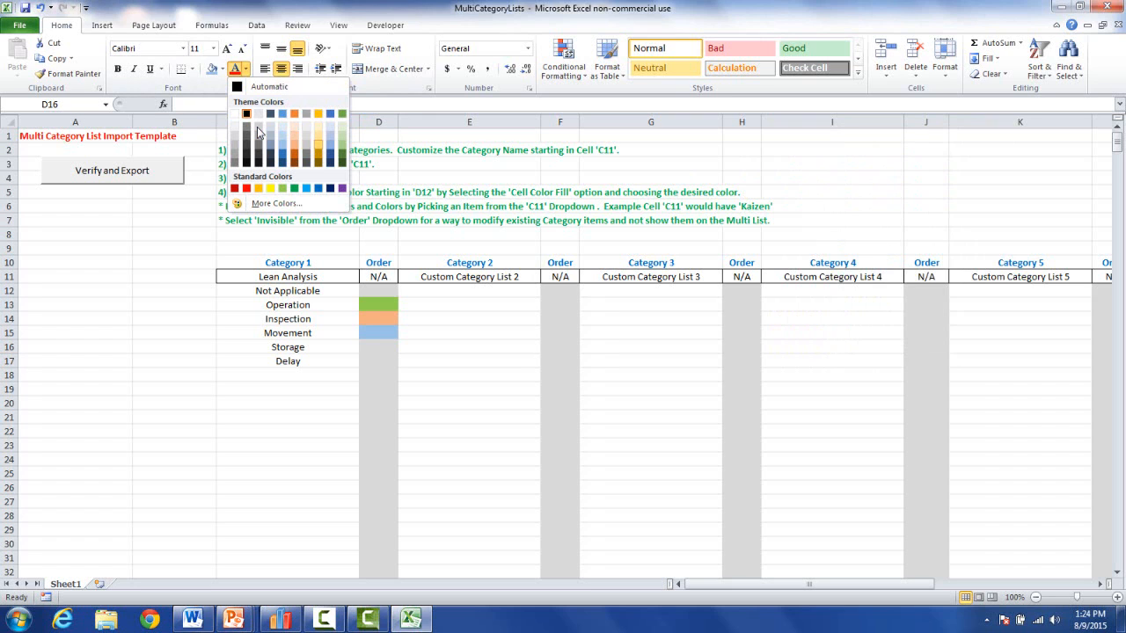
left_click(223, 69)
left_click(295, 128)
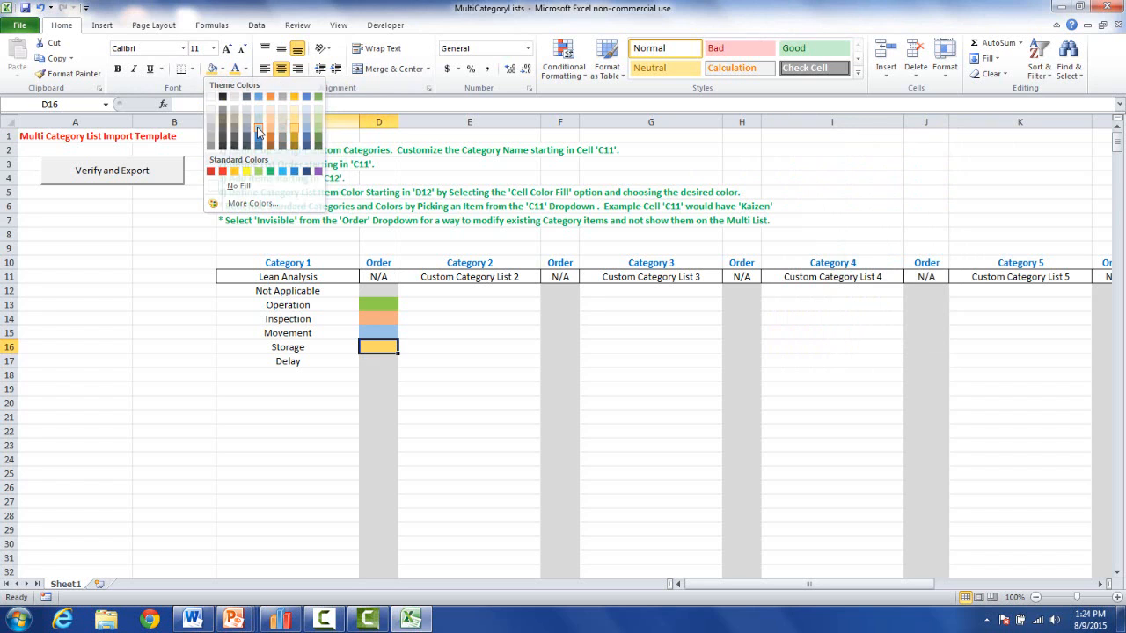
key("Down")
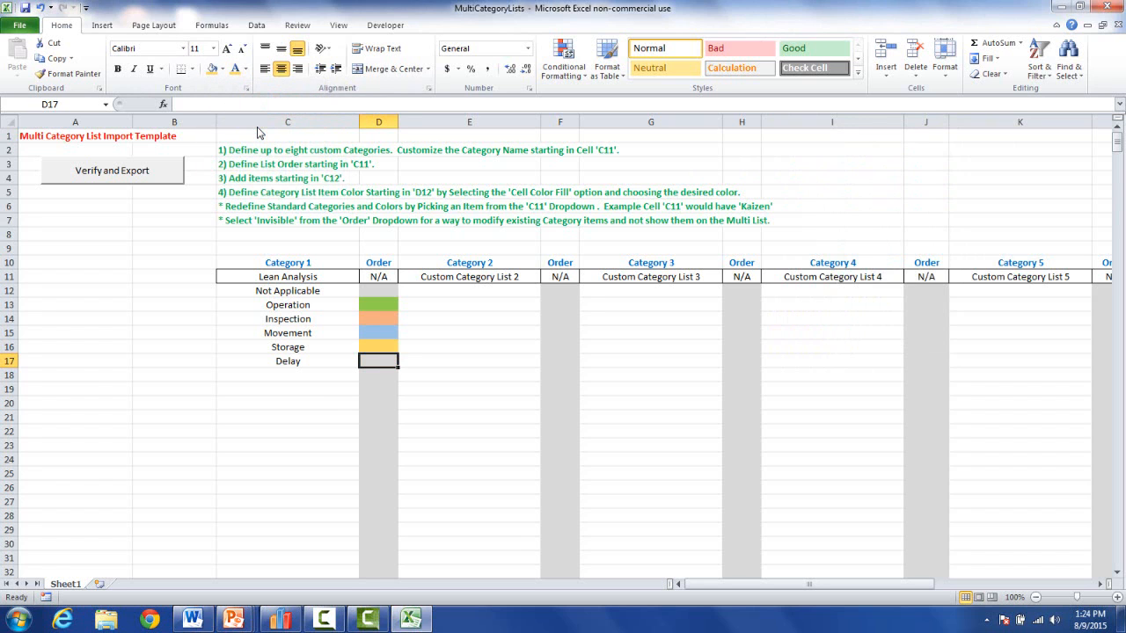
left_click(223, 69)
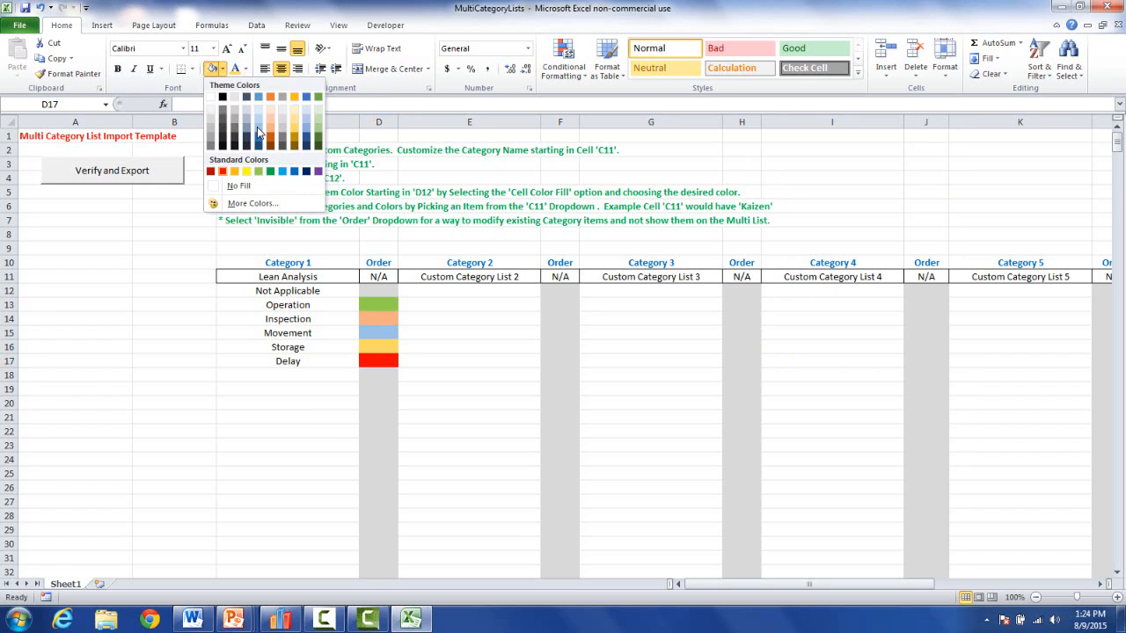
left_click(223, 171)
left_click(469, 404)
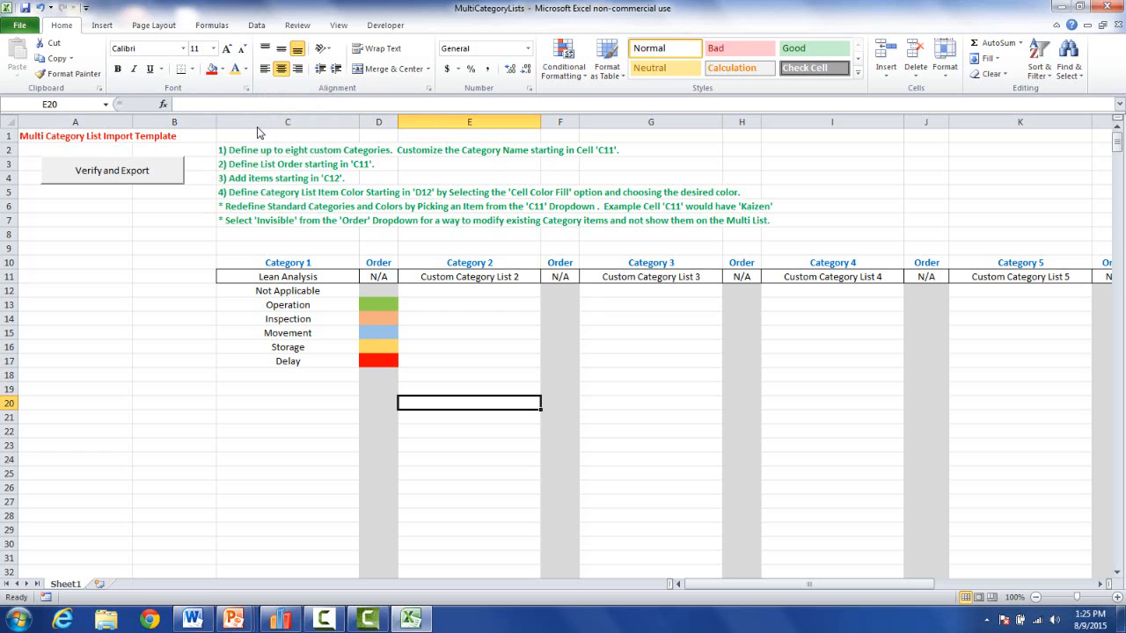
Set Category 2 to Kaizen; fill Over Production green, Extra Transportation light blue, Excess Waiting light orange.
left_click(469, 277)
left_click(546, 277)
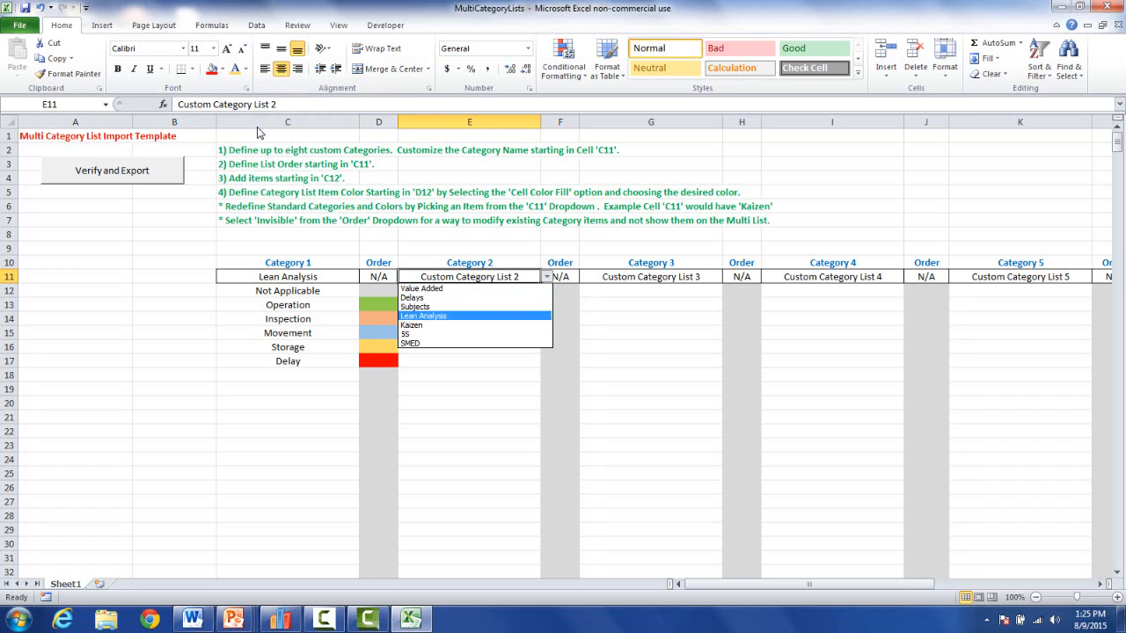
left_click(466, 325)
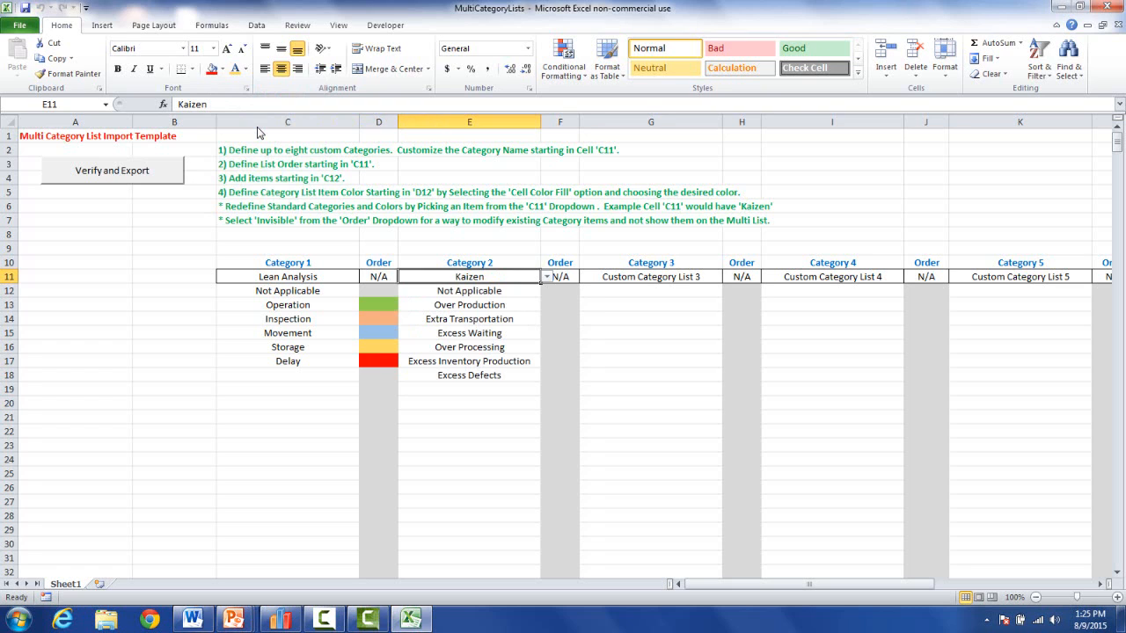
left_click(559, 305)
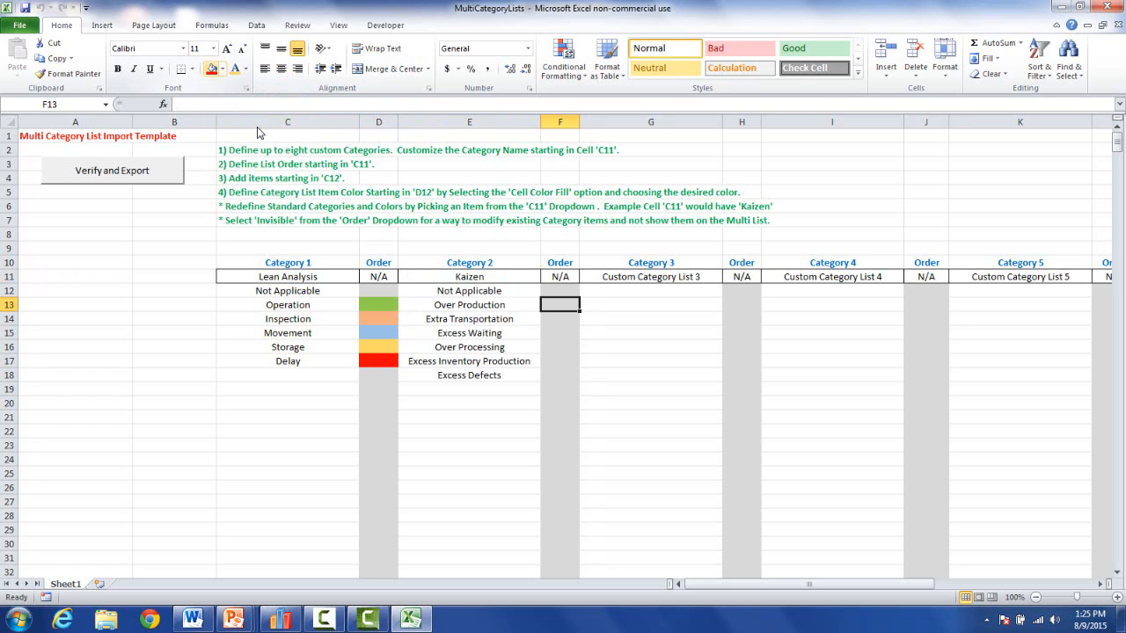
left_click(223, 68)
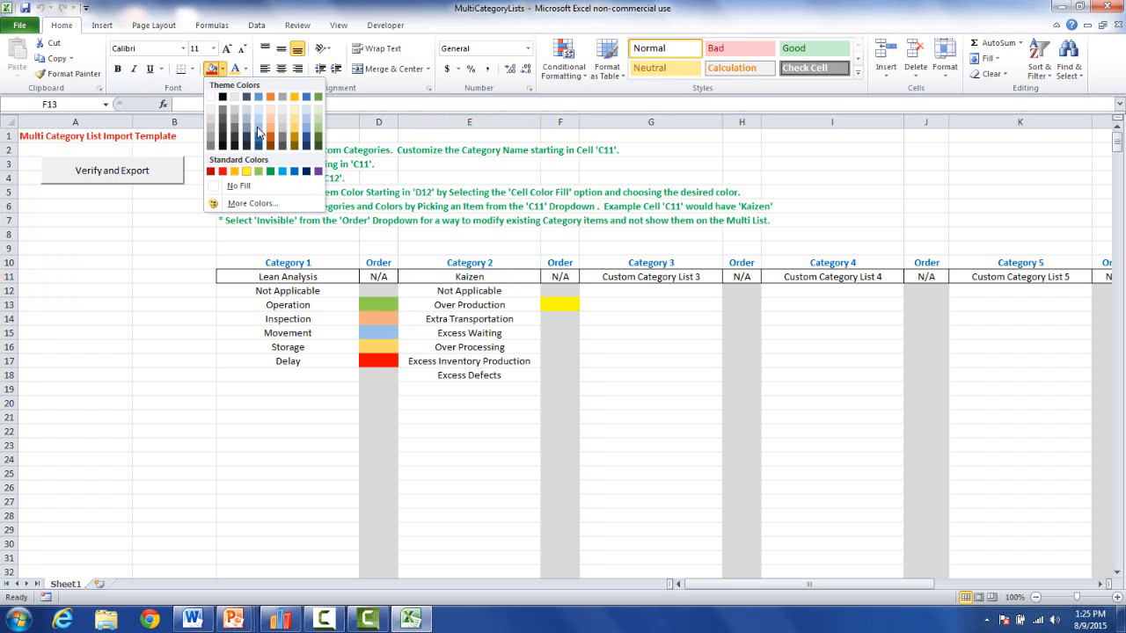
left_click(259, 171)
key("Down")
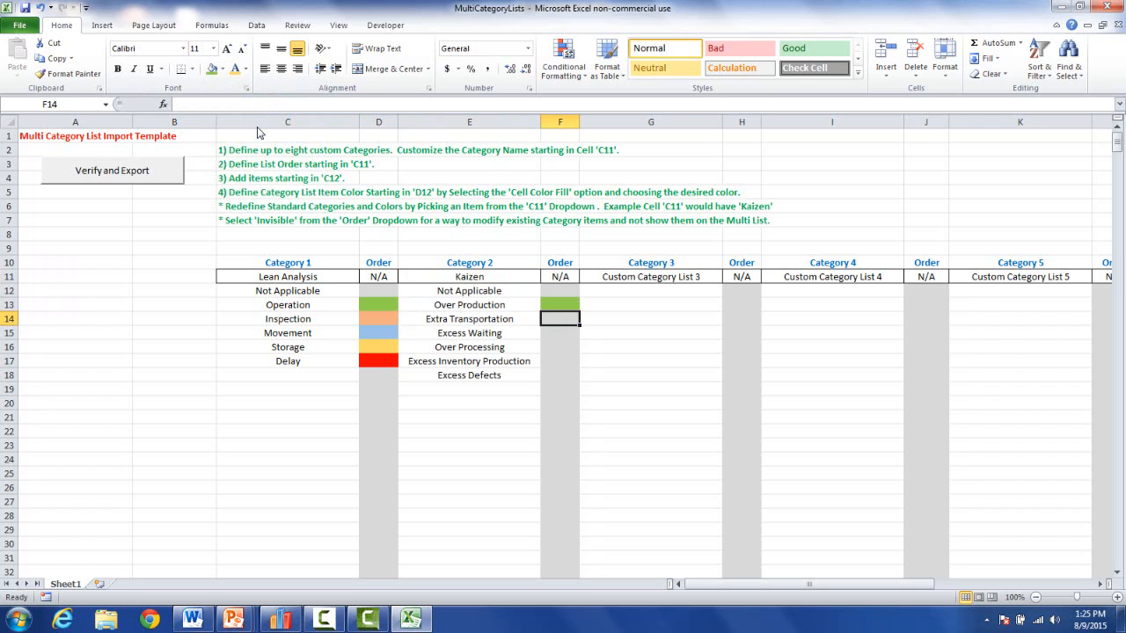
left_click(222, 68)
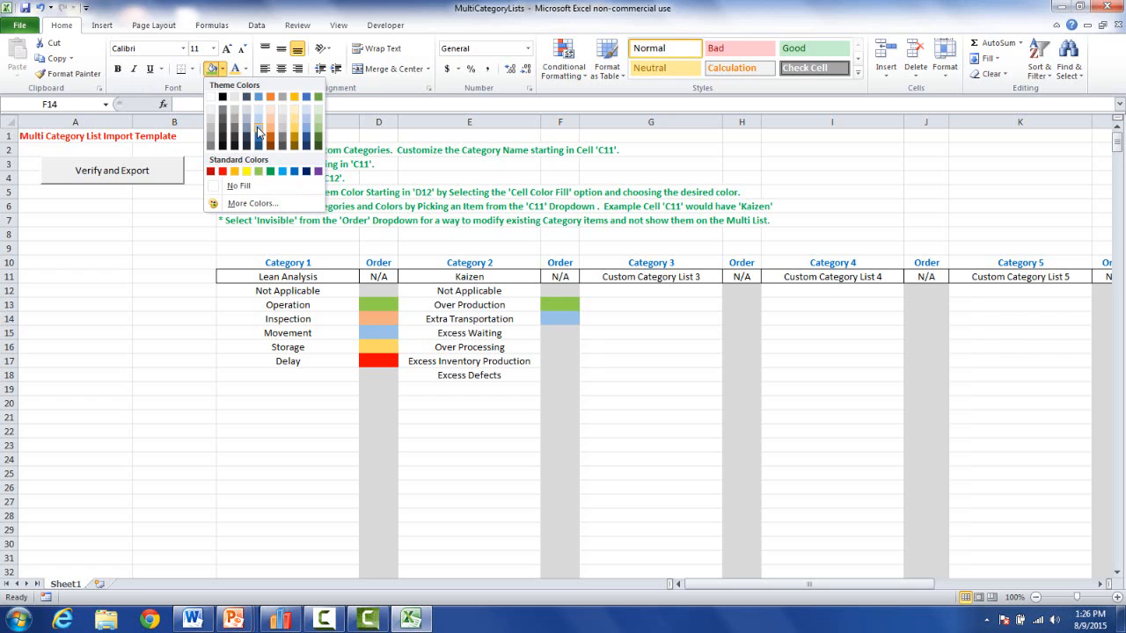
left_click(257, 129)
key("Down")
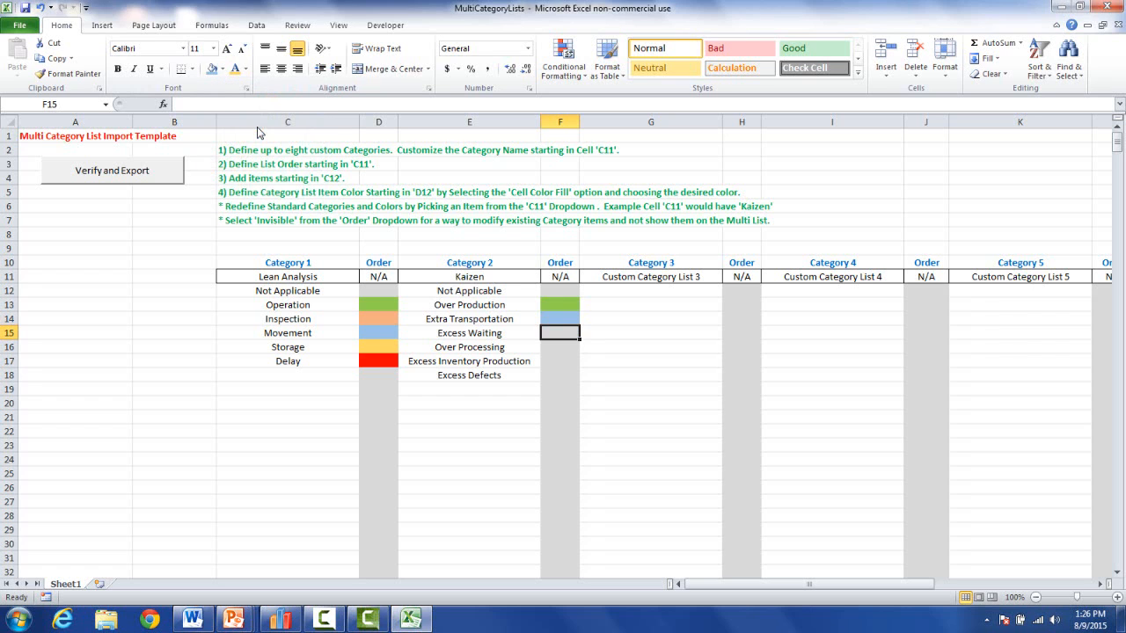
left_click(223, 68)
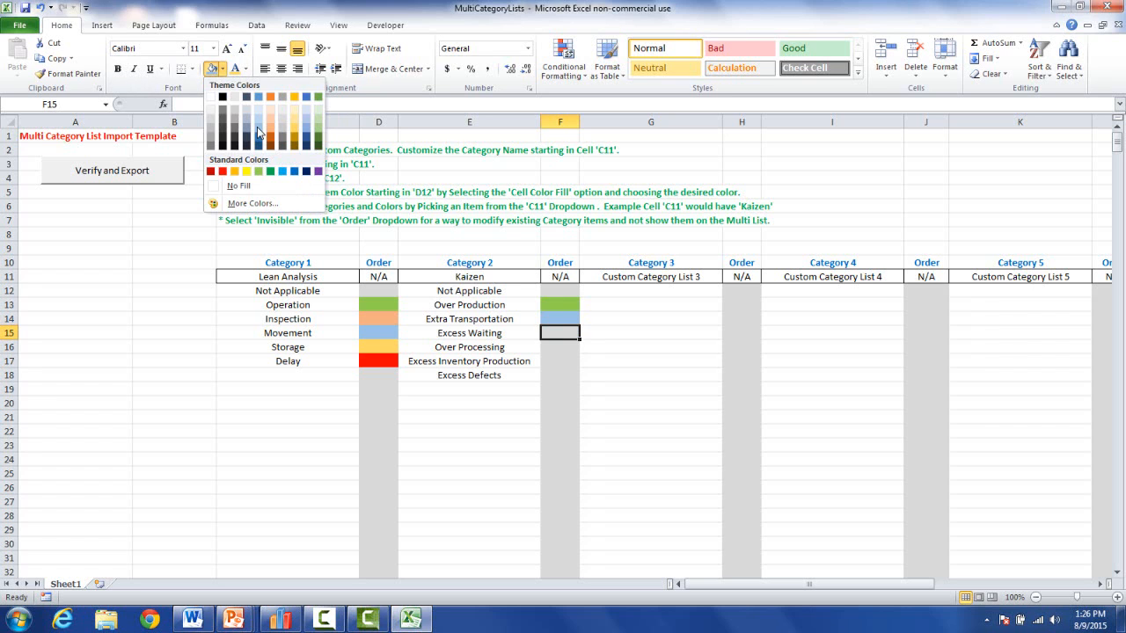
left_click(270, 123)
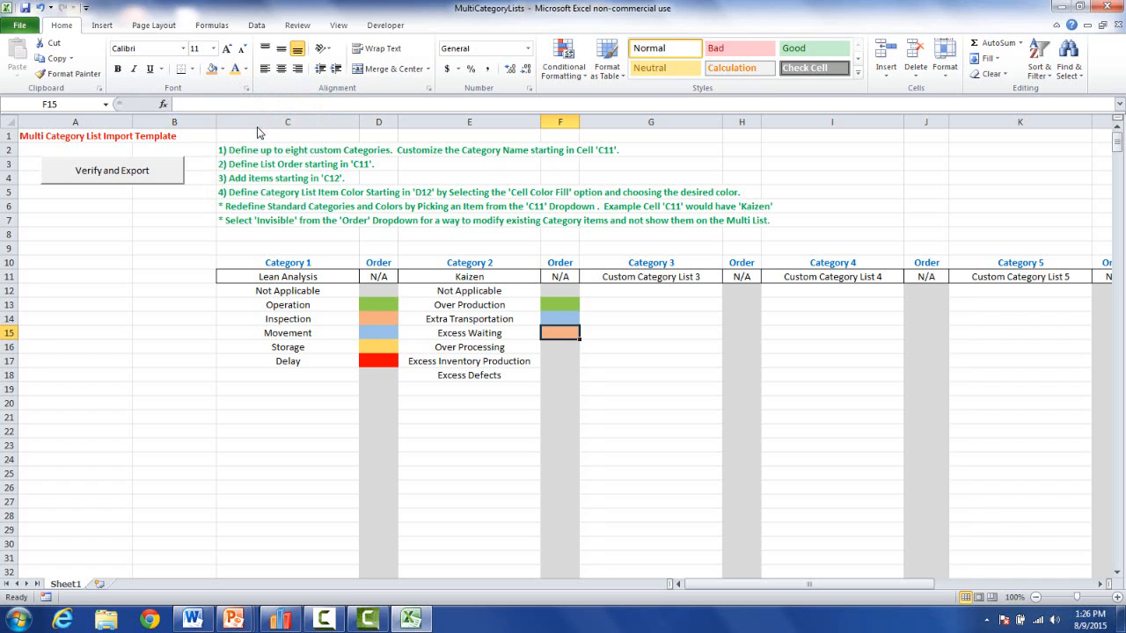
Fill Over Processing light gold, Excess Inventory Production orange and Excess Defects red.
key("Down")
left_click(222, 68)
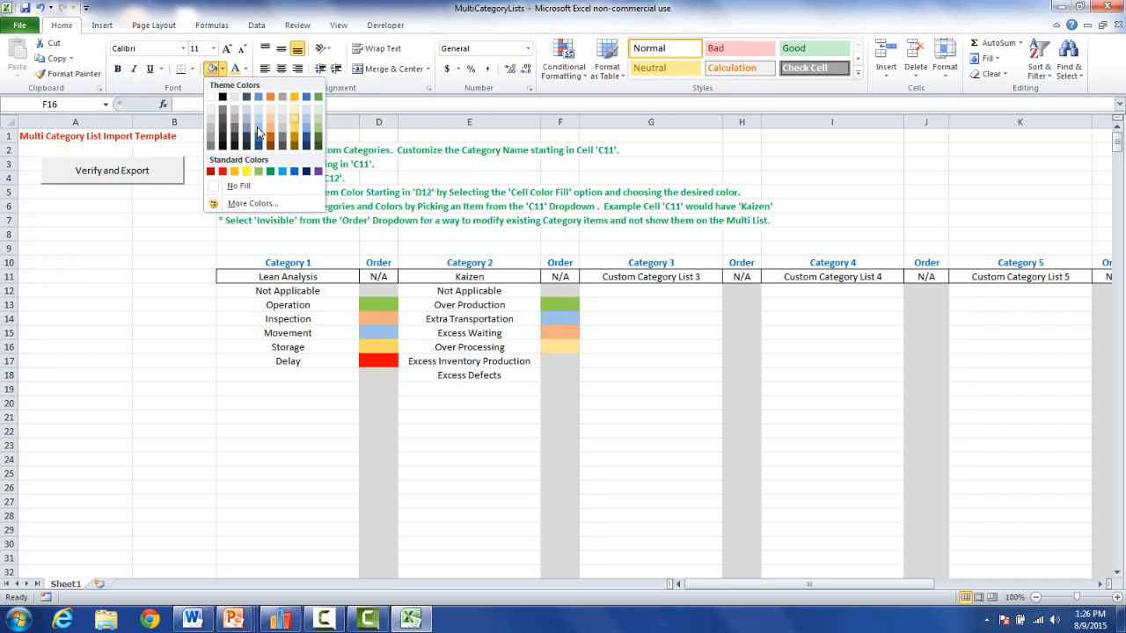
left_click(258, 132)
key("Down")
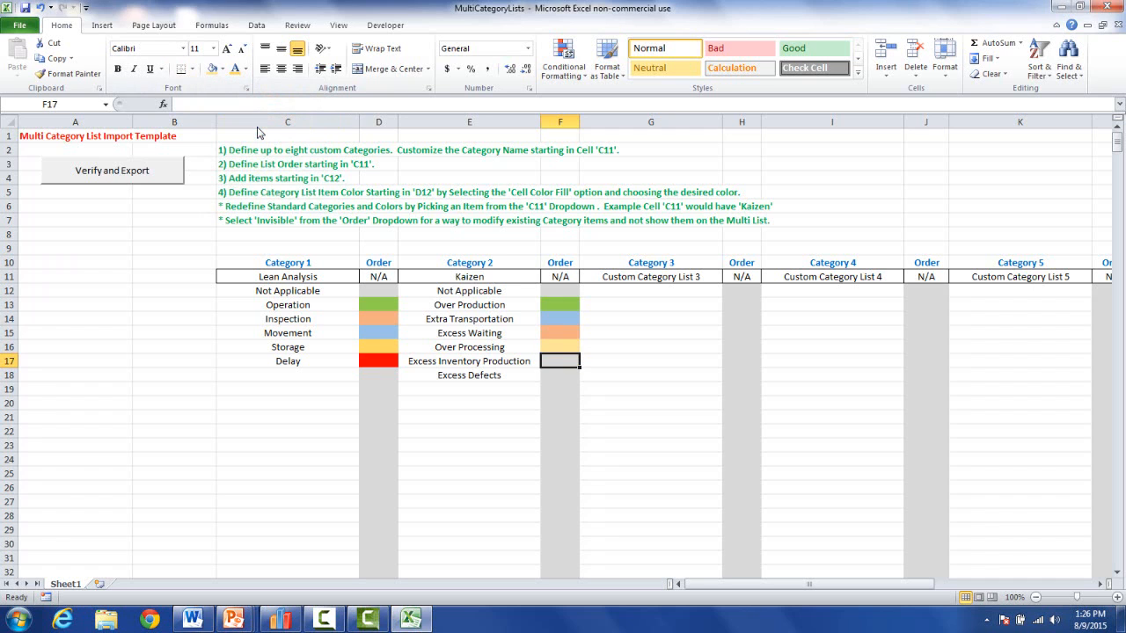
left_click(222, 68)
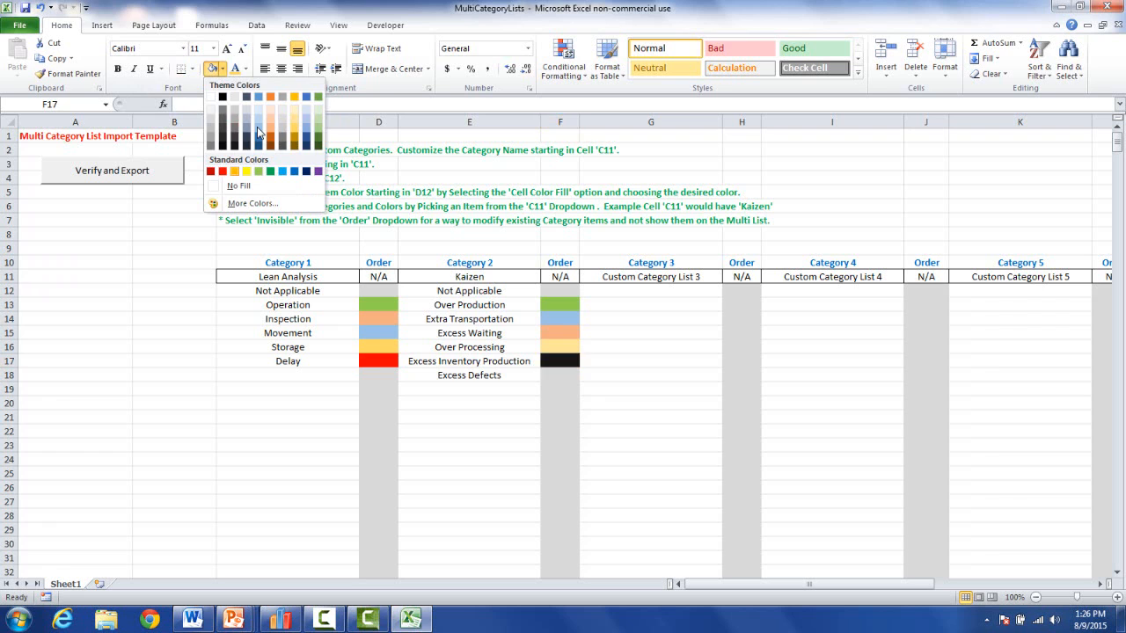
left_click(258, 132)
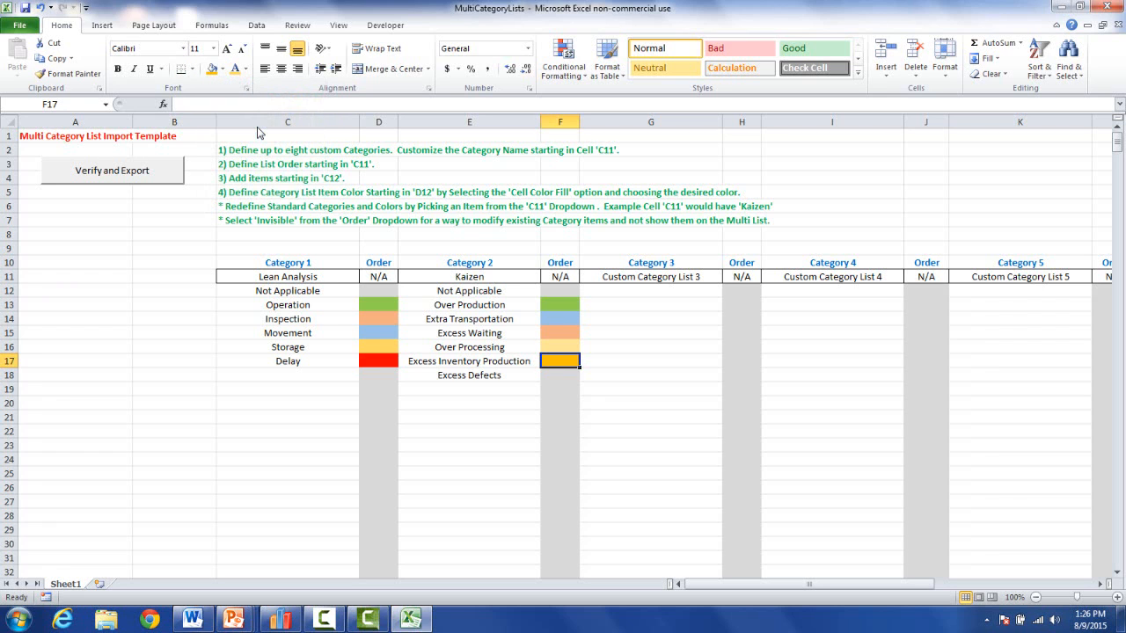
key("Down")
left_click(222, 68)
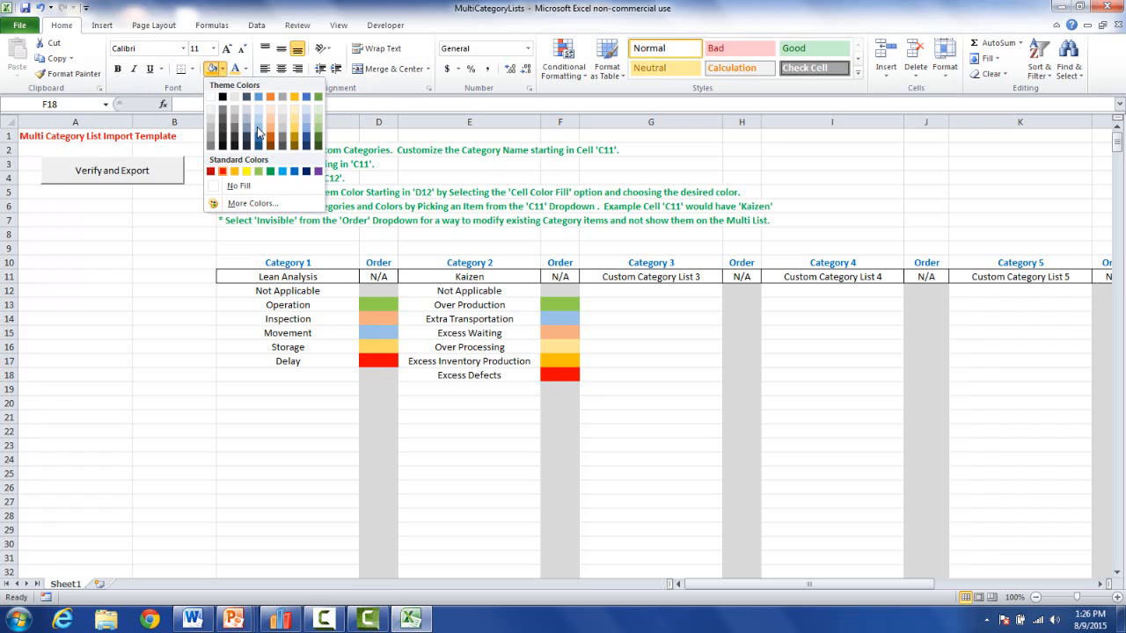
left_click(223, 172)
left_click(651, 277)
left_click(728, 277)
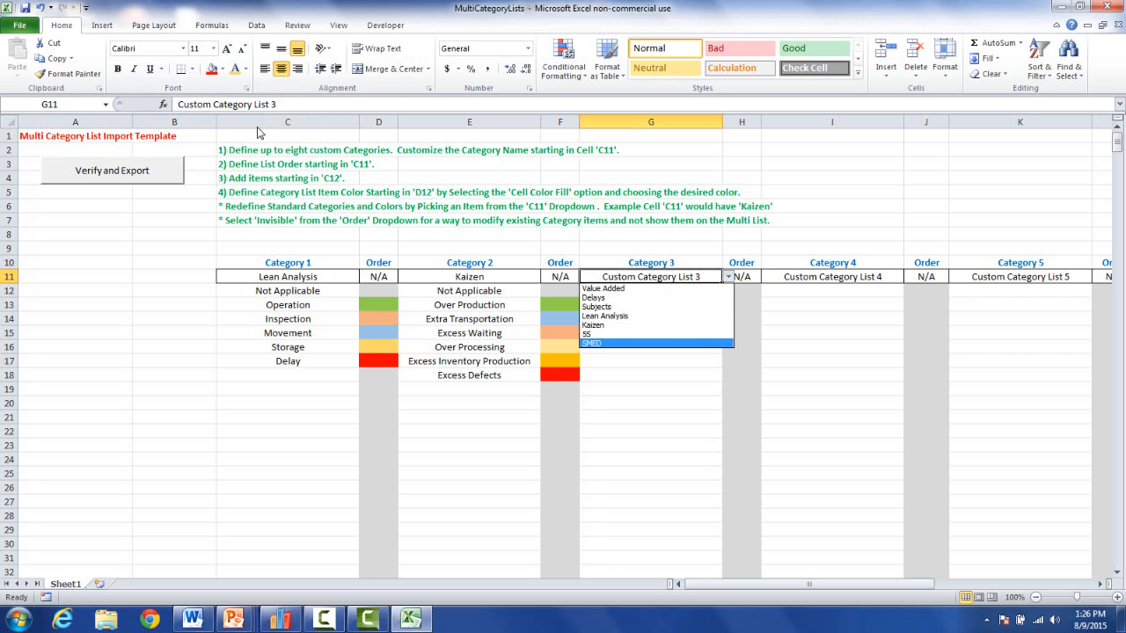
Choose 5S for Category 3 and review the Lean Analysis, Kaizen, 5S and SMED category names.
key("Return")
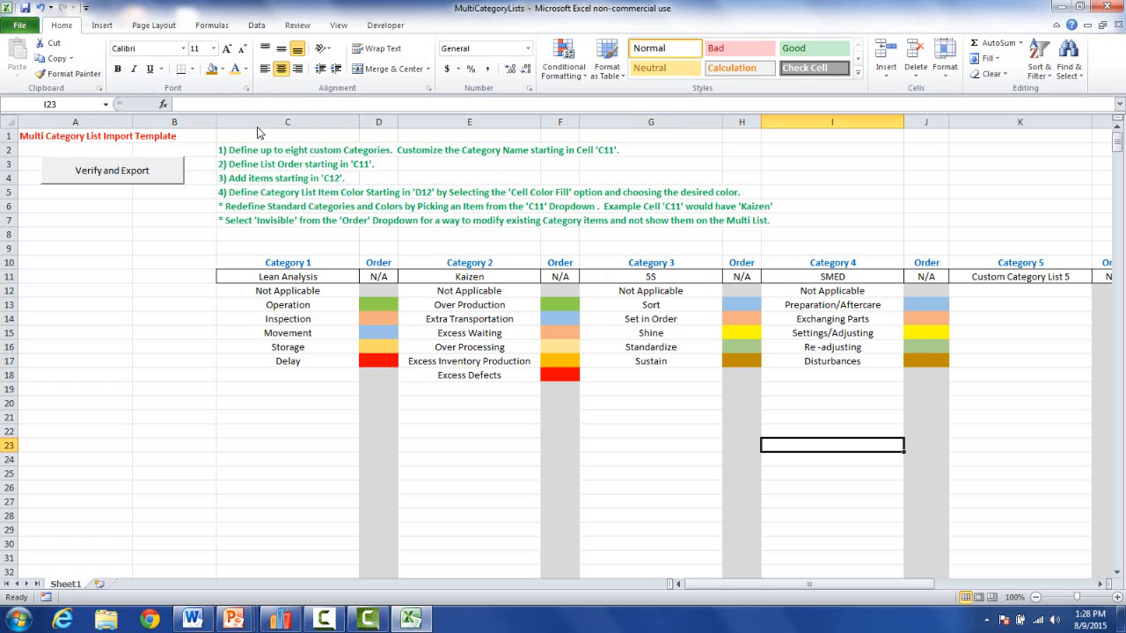
left_click(288, 277)
left_click(469, 277)
left_click(650, 277)
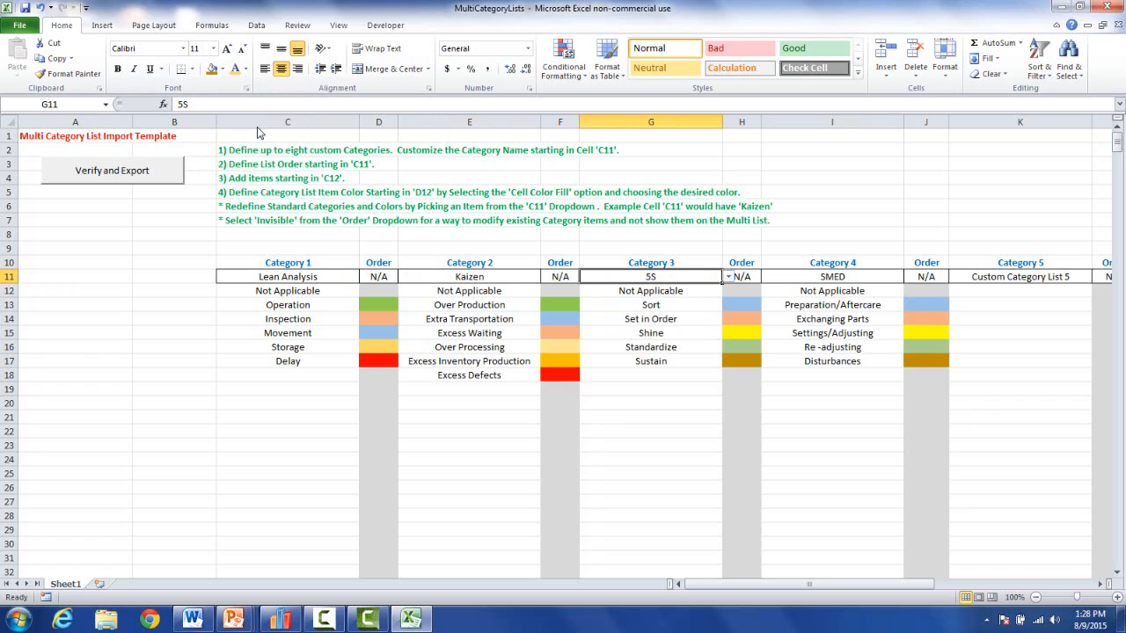
left_click(832, 277)
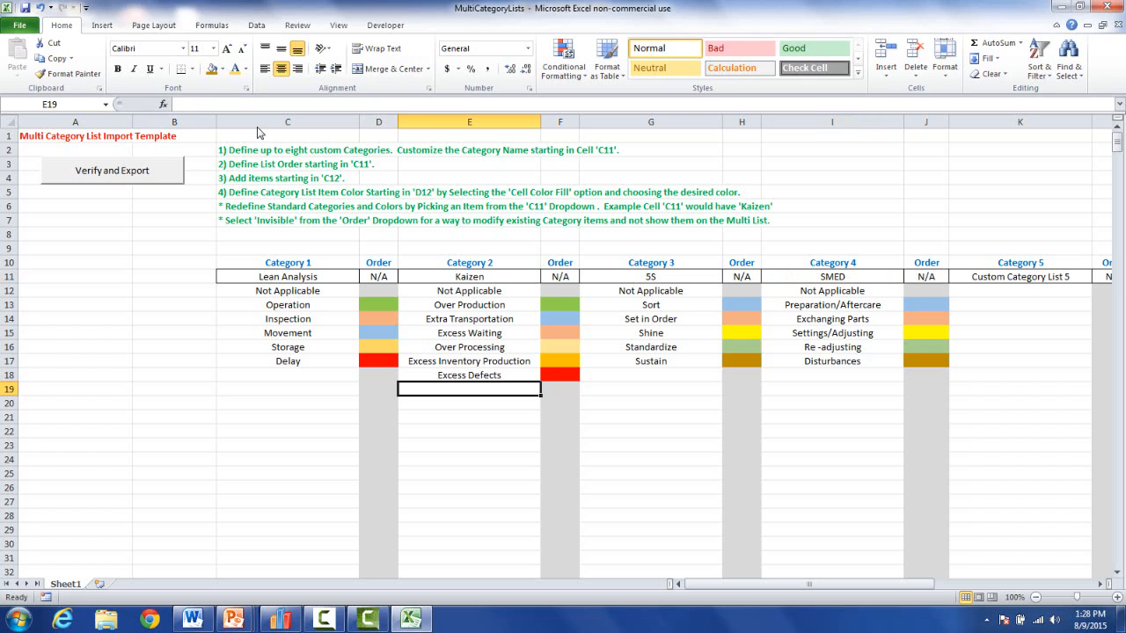
key("Right")
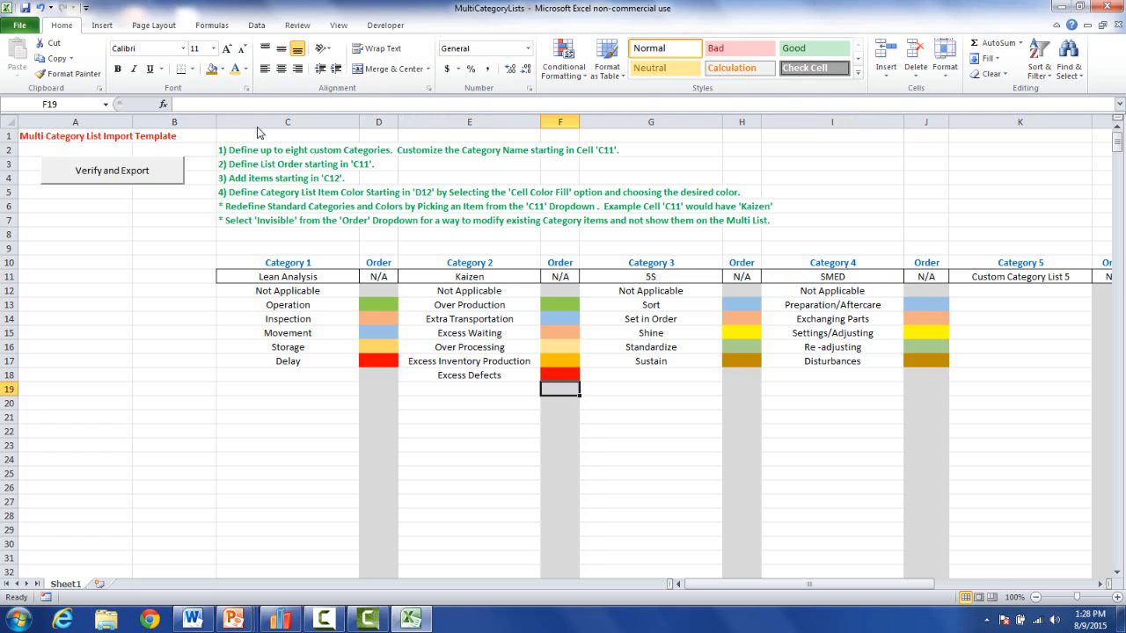
Attempt the export, dismiss the missing-order warning, and set Categories 1 and 2 Order to Invisible.
left_click(112, 170)
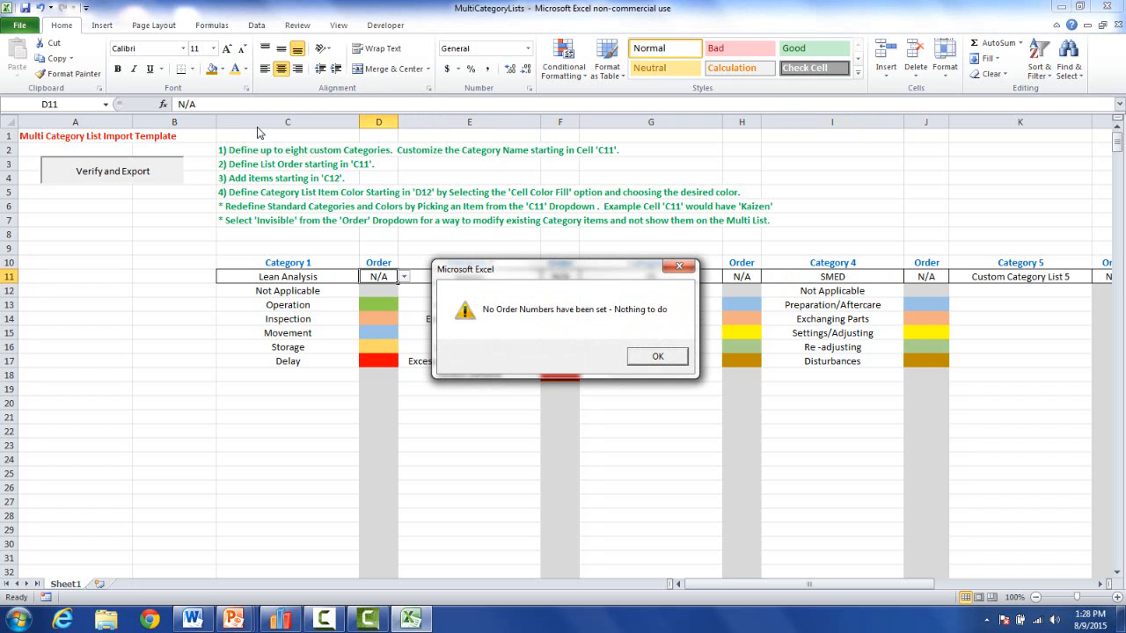
key("Return")
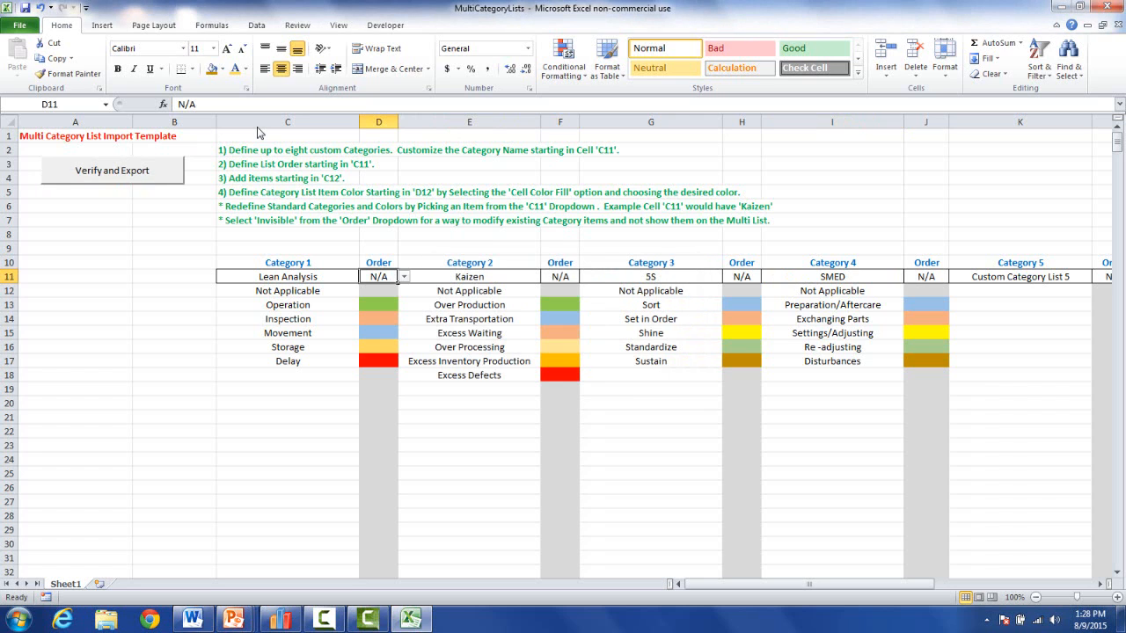
key("alt+Down")
key("Down")
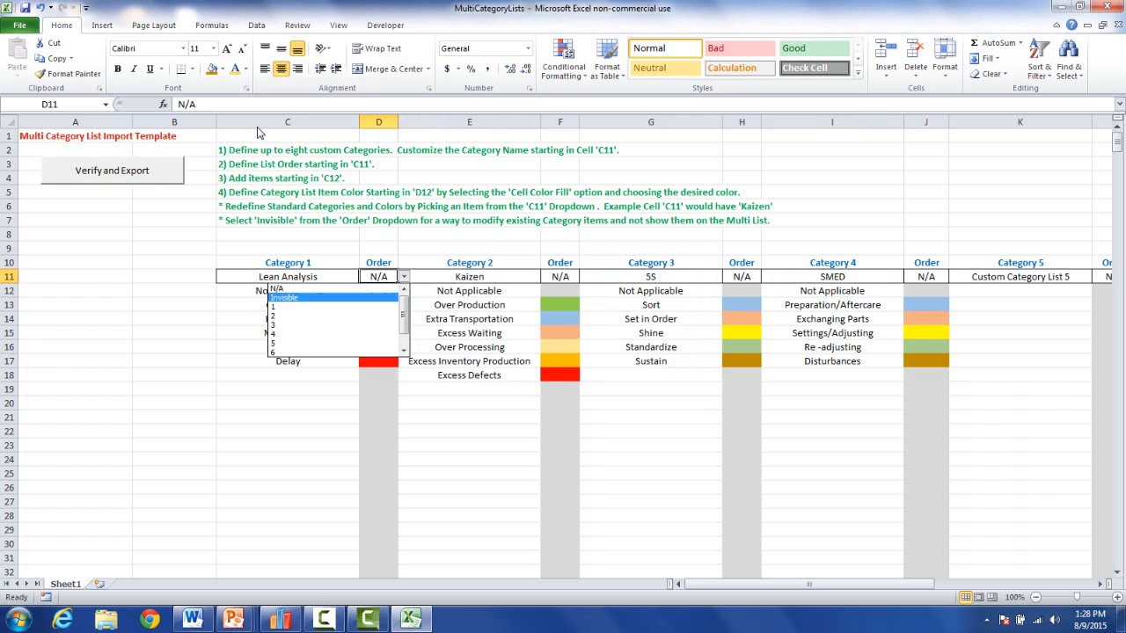
key("Return")
key("Right")
key("Right")
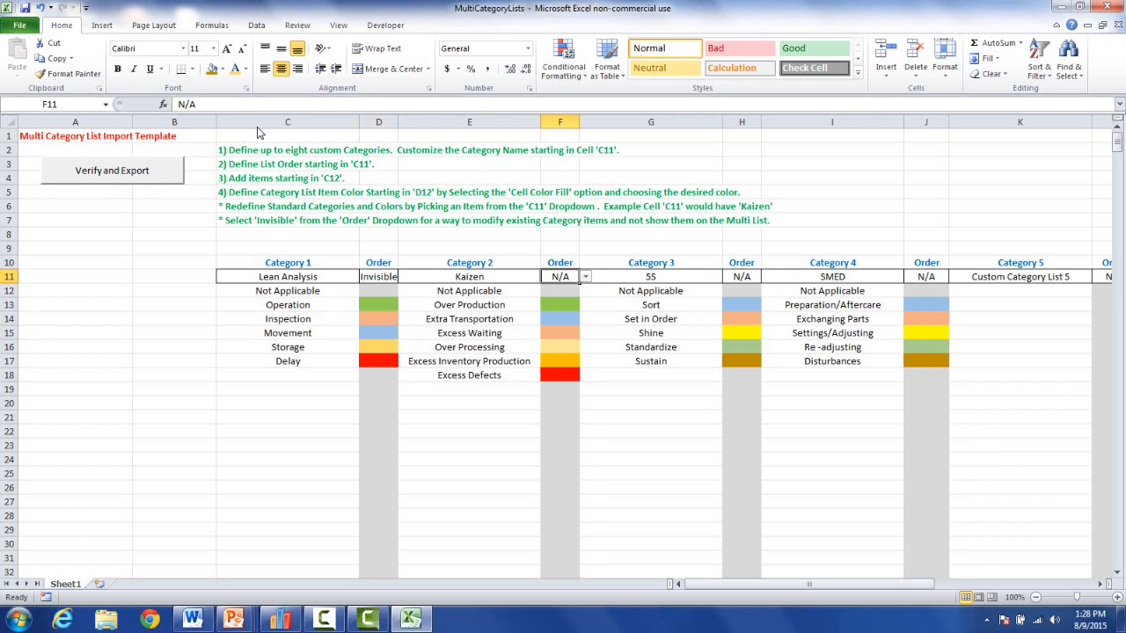
key("alt+Down")
key("Down")
key("Return")
Set Categories 3 and 4 Order to Invisible and export the category definitions successfully.
key("Right")
key("Right")
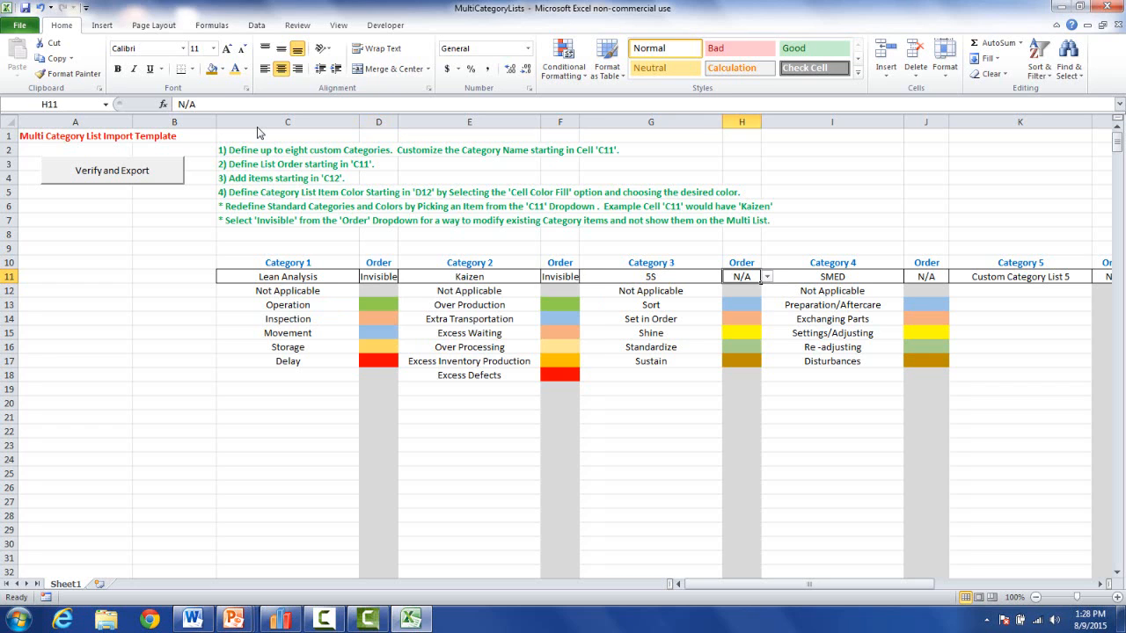
key("alt+Down")
key("Down")
key("Return")
key("Right")
key("Right")
key("alt+Down")
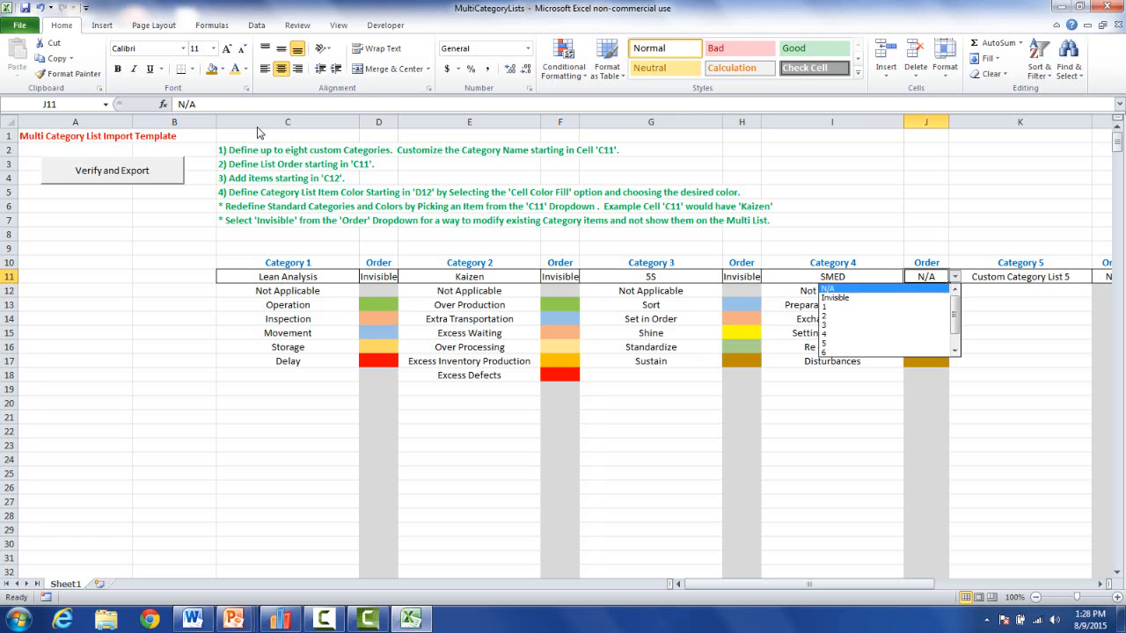
key("Down")
key("Return")
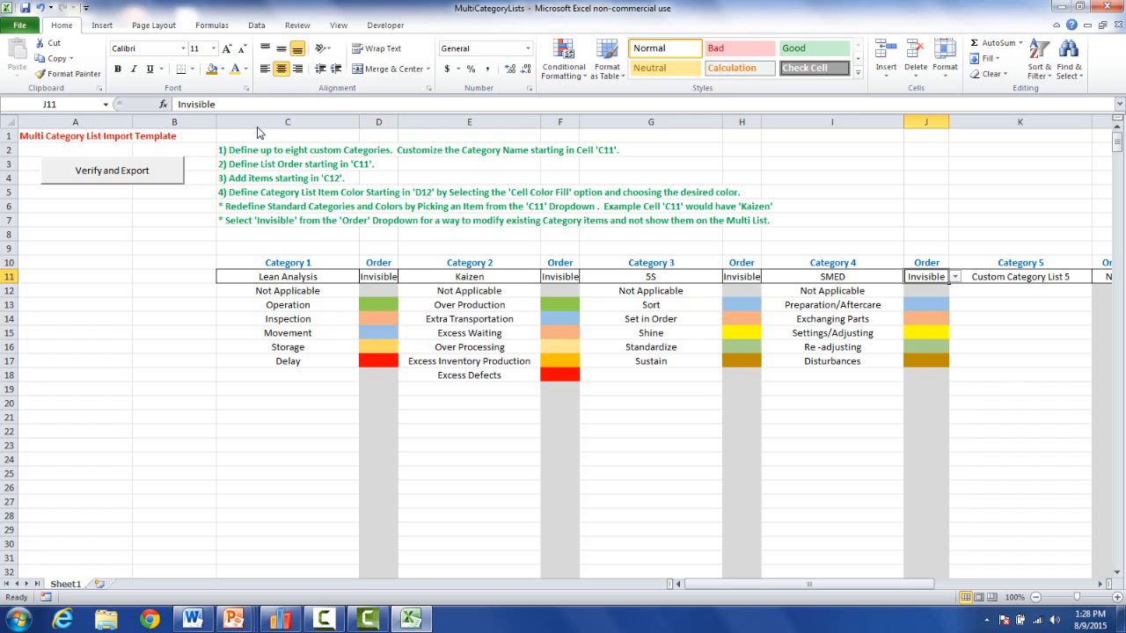
left_click(113, 171)
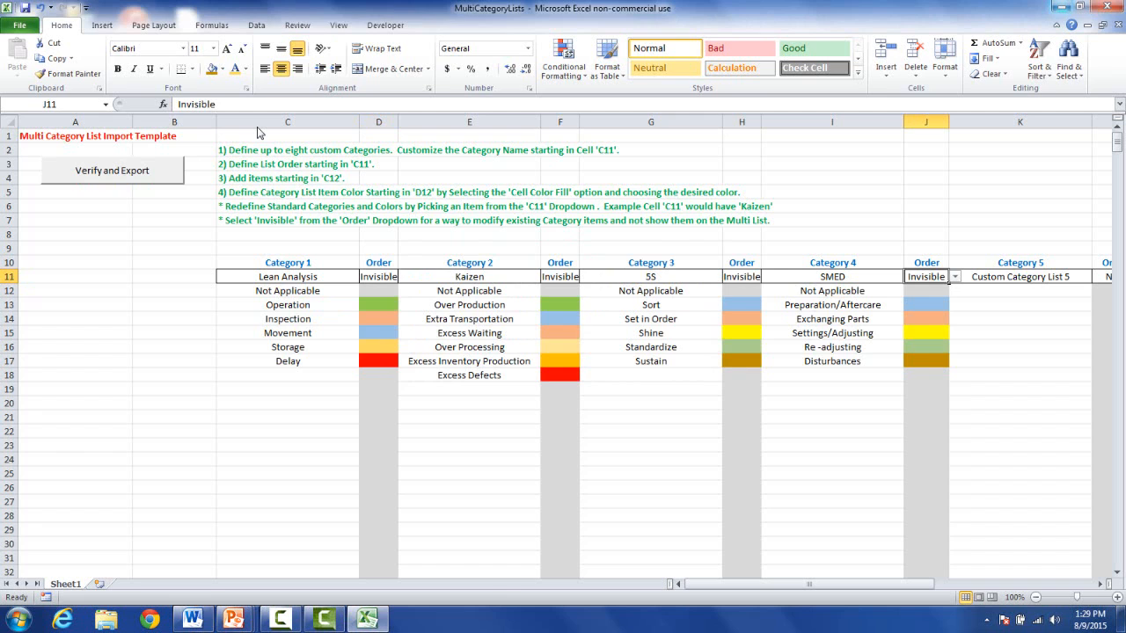
left_click(1061, 6)
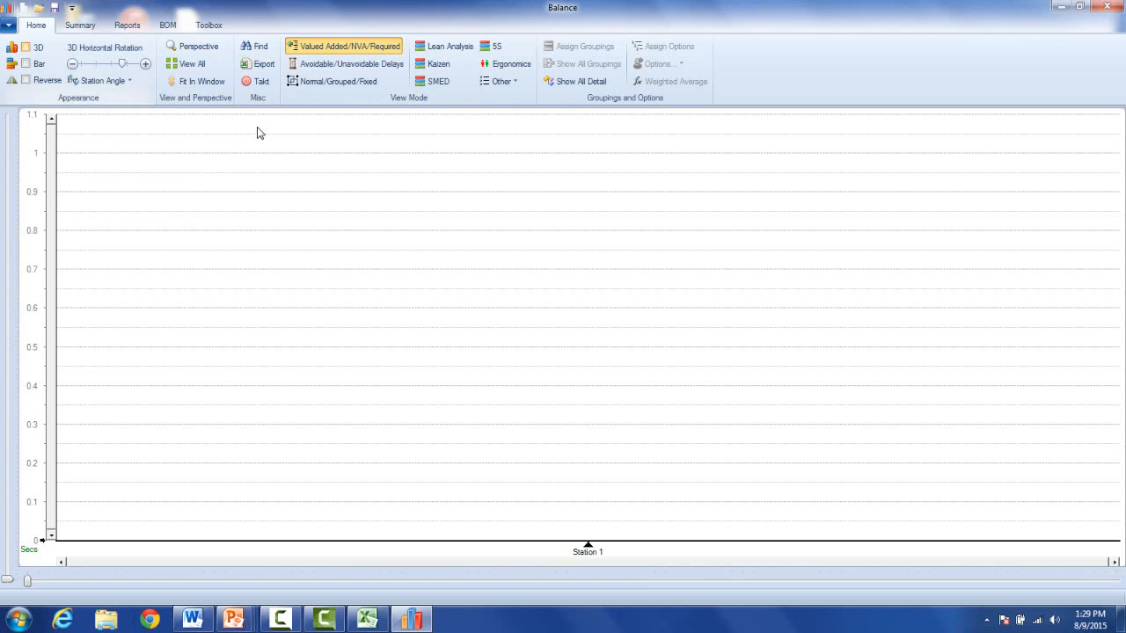
Add a 10-second 'Test' activity to Station 1 and view it in Lean Analysis mode.
right_click(459, 400)
left_click(506, 407)
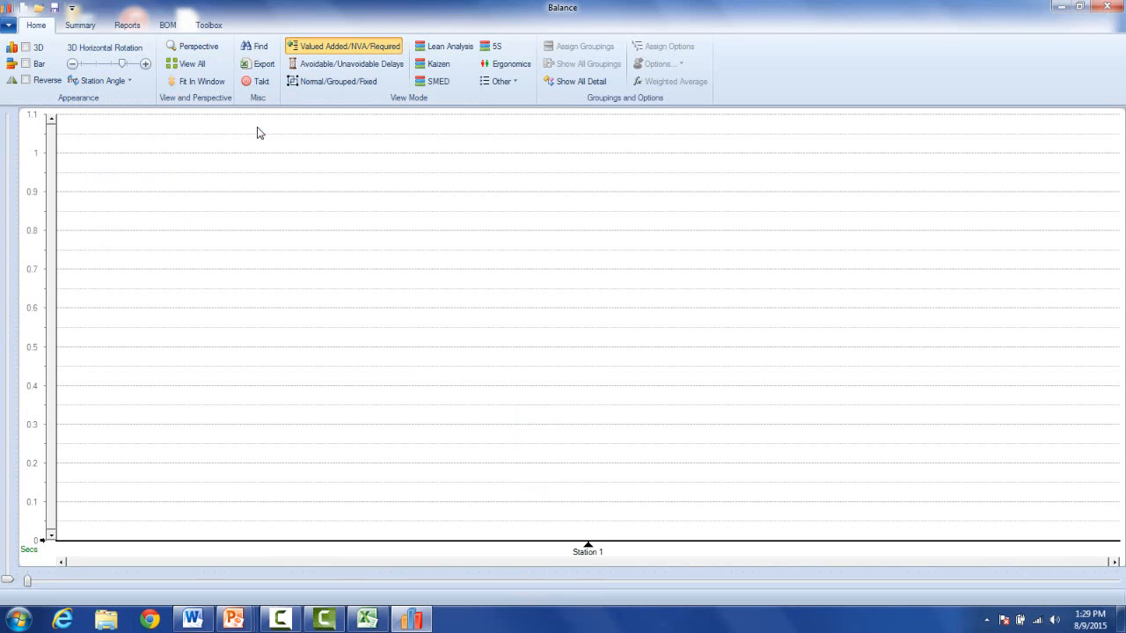
type("Test")
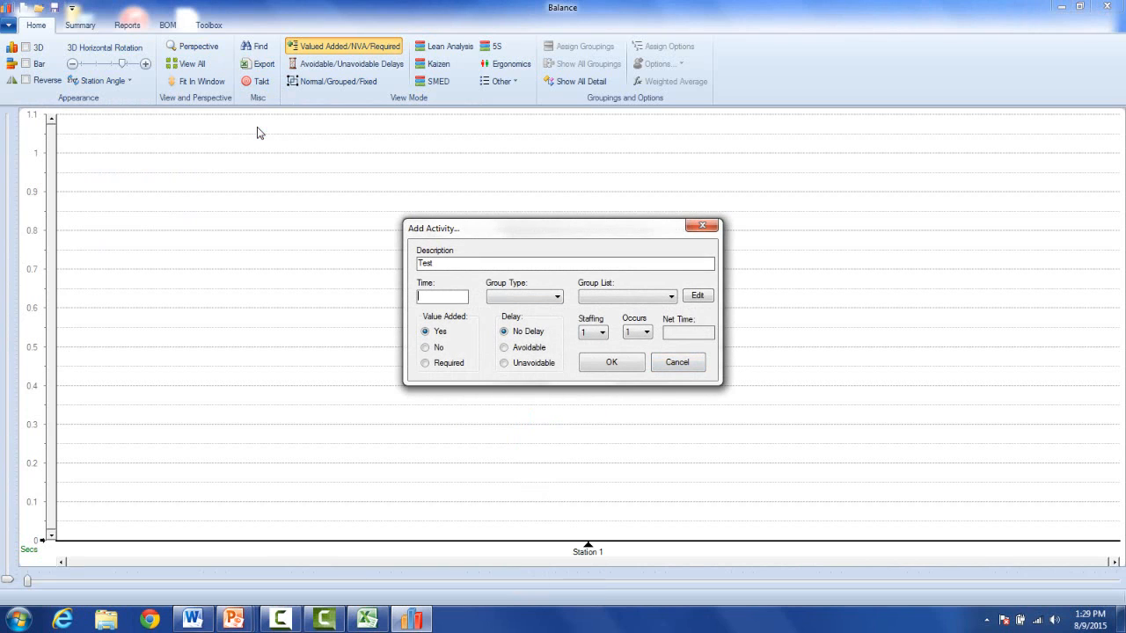
type("10")
key("Return")
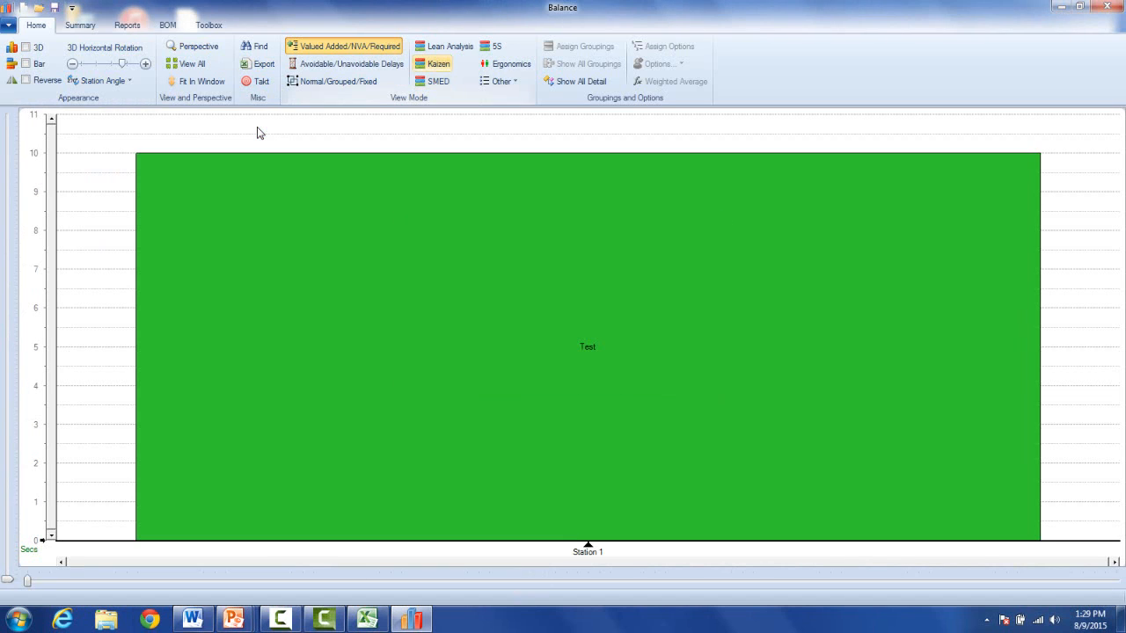
left_click(444, 47)
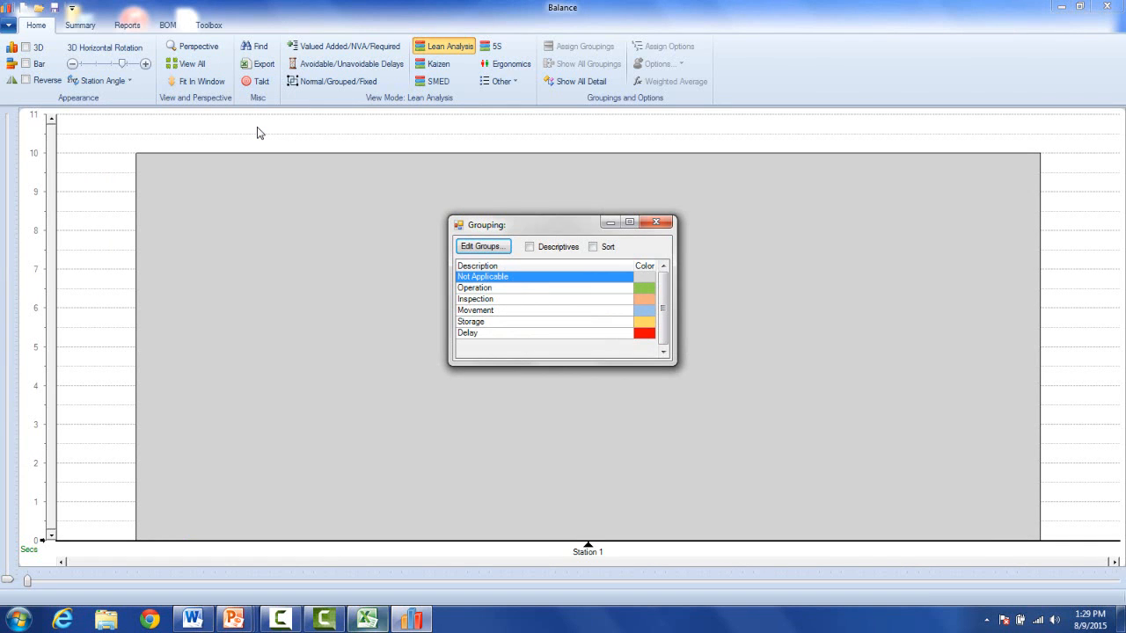
Restore the MultiCategoryLists workbook to a narrower window at the top right.
left_click(367, 620)
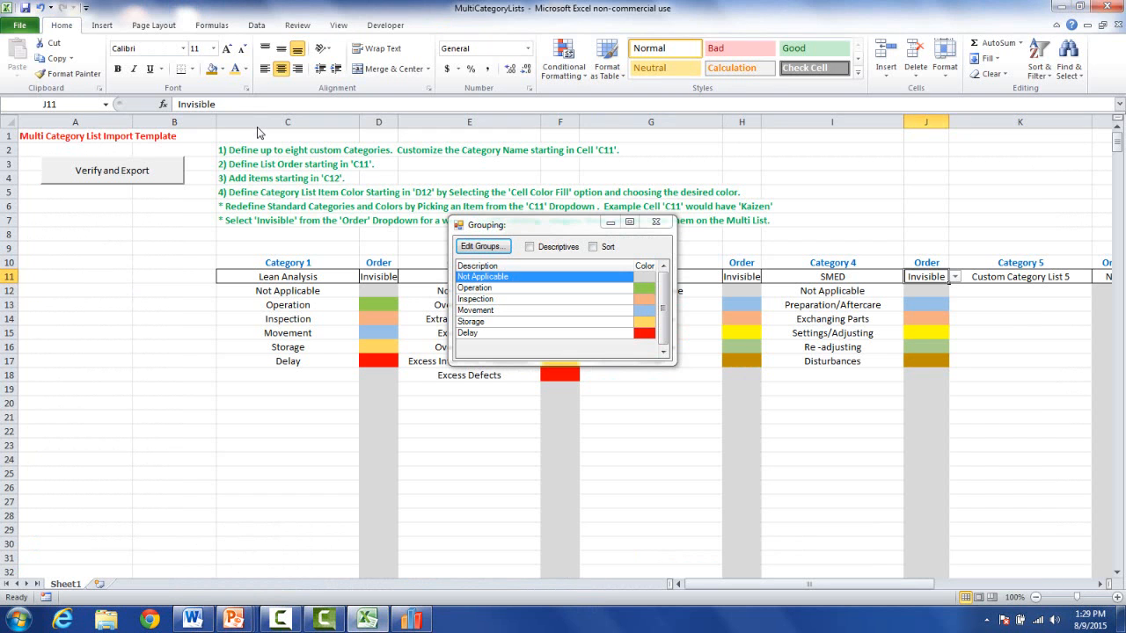
left_click(1078, 7)
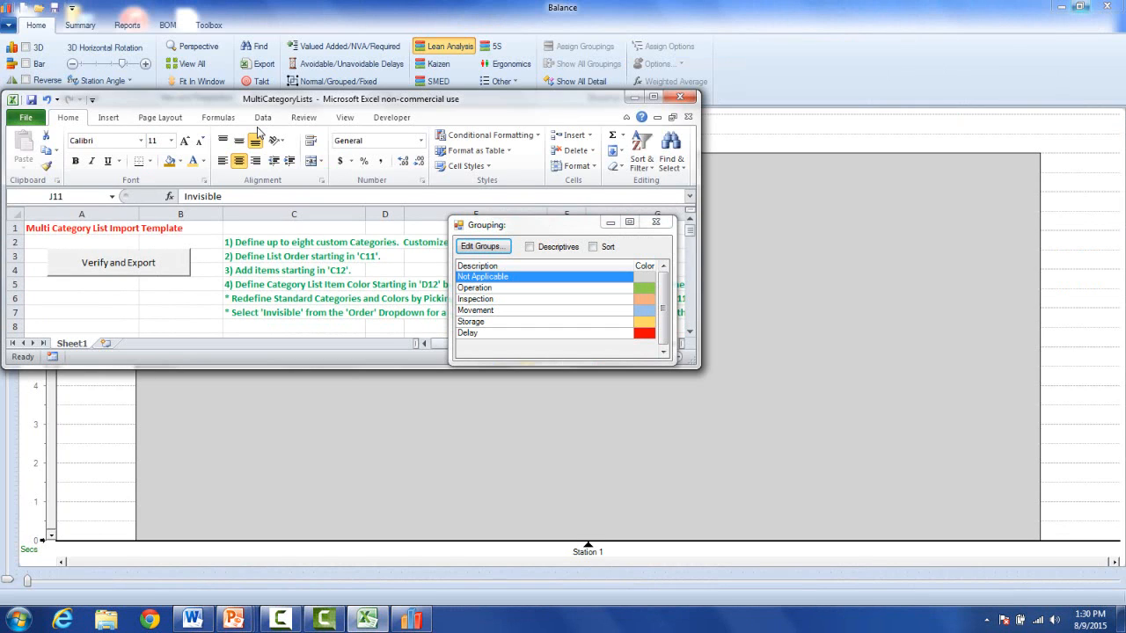
left_click_drag(700, 175, 438, 176)
mouse_move(264, 98)
left_mouse_down()
mouse_move(699, 108)
mouse_move(939, 82)
left_mouse_up()
scroll(893, 264, "down", 2)
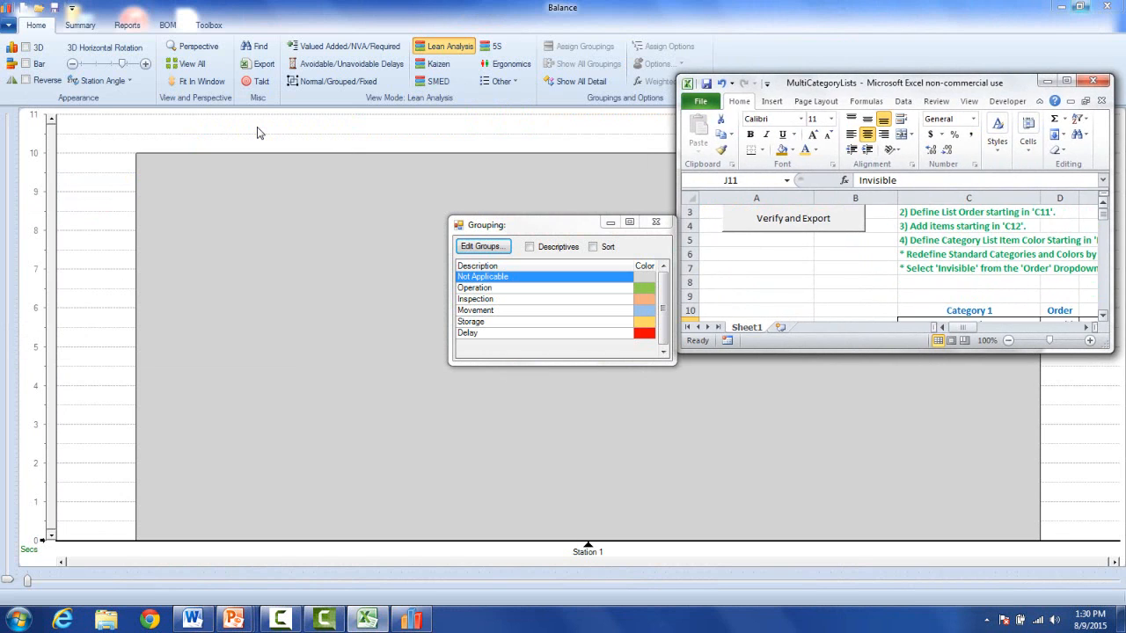
scroll(893, 264, "down", 2)
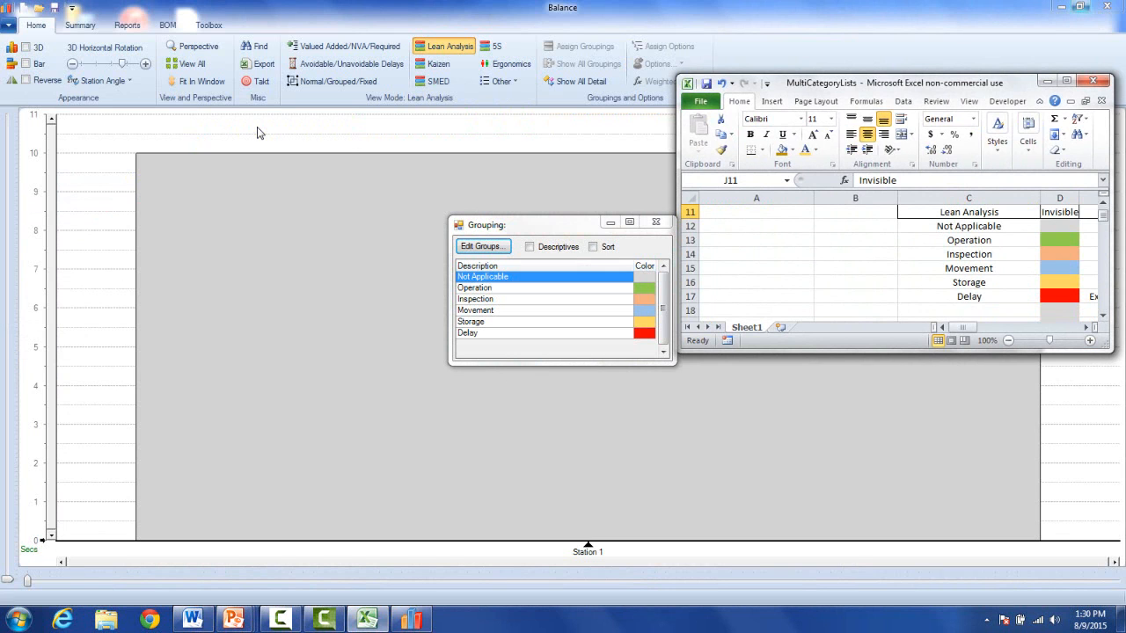
Widen the workbook into the lower half, close the Lean Analysis list, and show Kaizen groupings.
left_click_drag(676, 132, 226, 132)
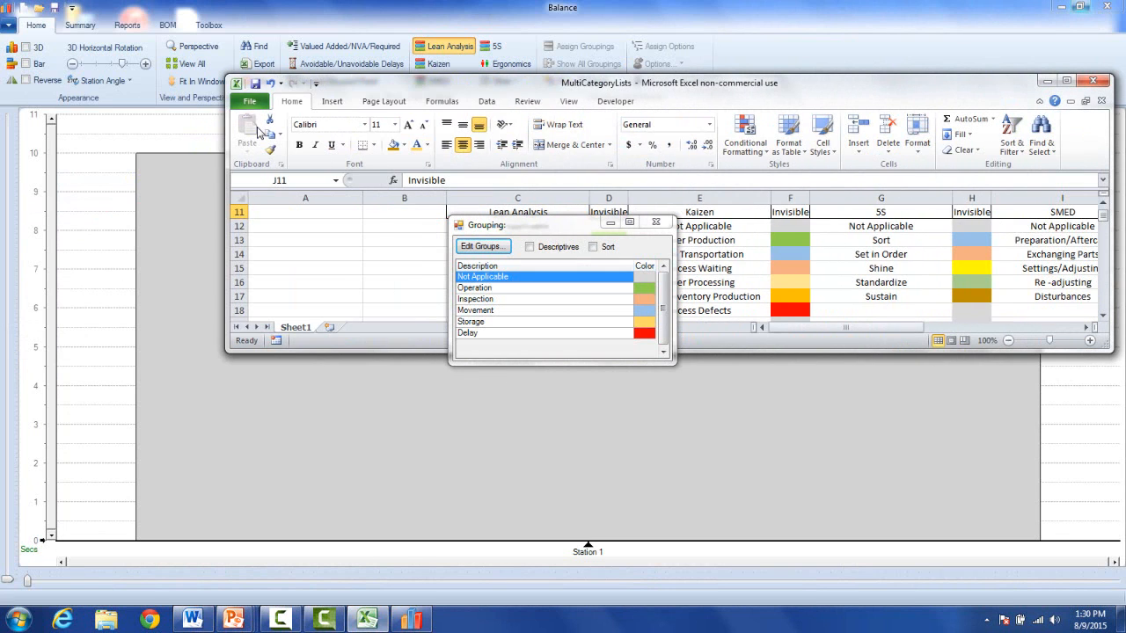
left_click_drag(396, 83, 311, 307)
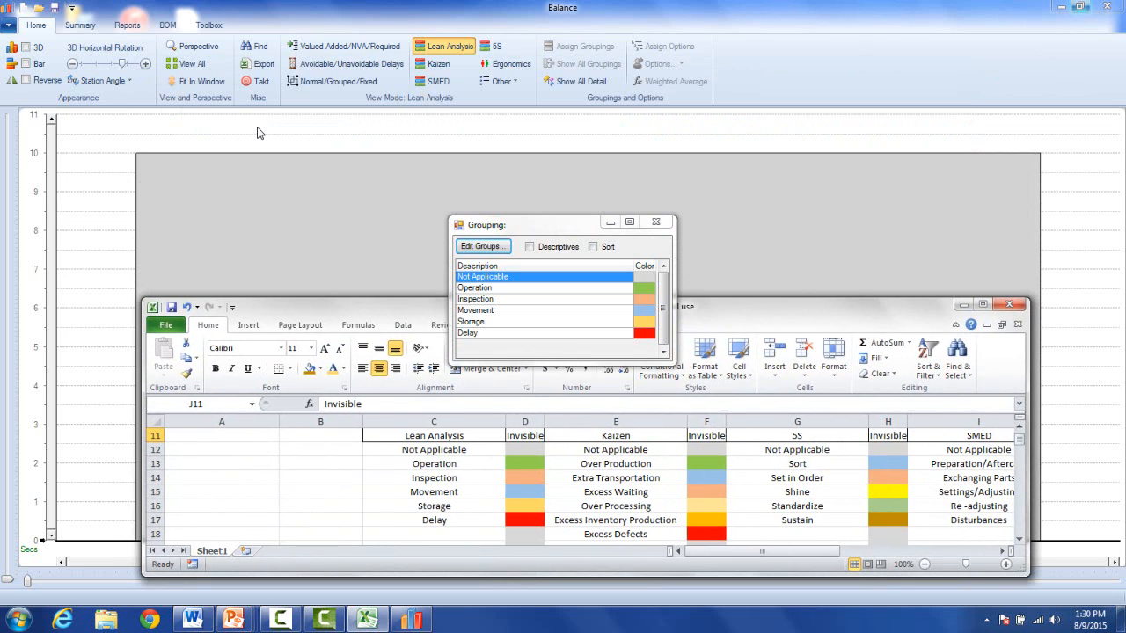
left_click(656, 222)
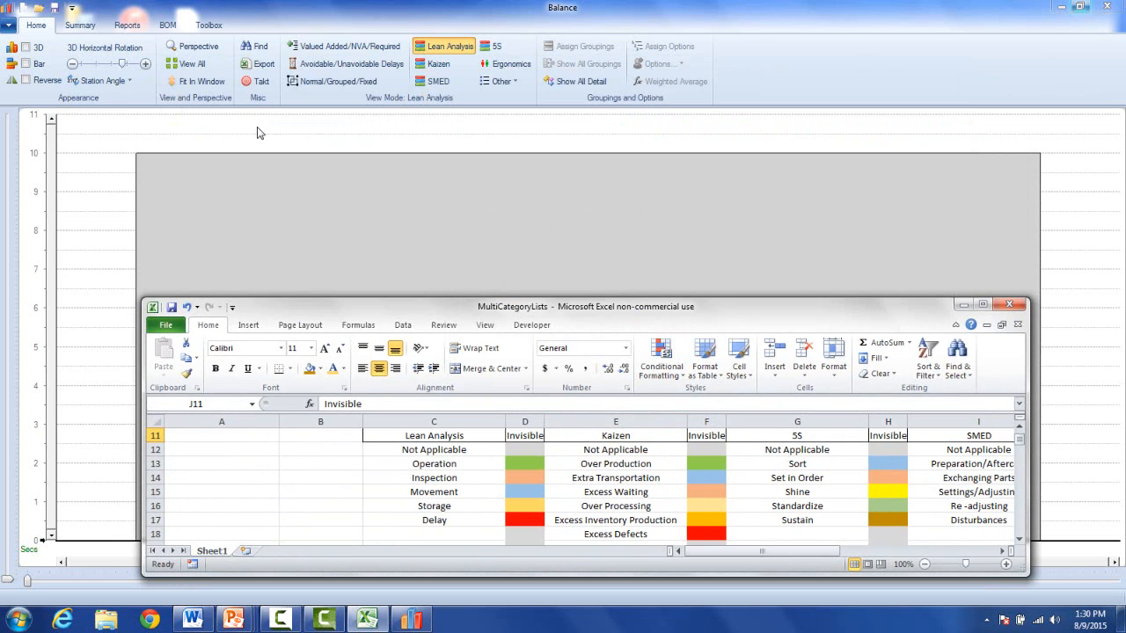
left_click(433, 64)
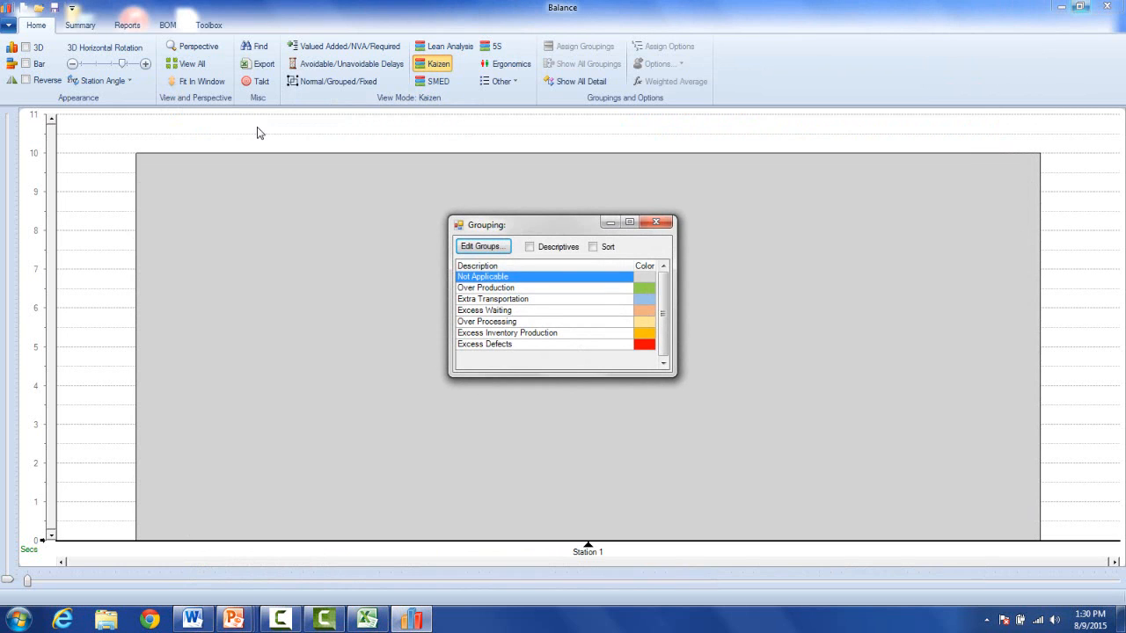
Close the Kaizen grouping list, switch to 5S view, and bring the workbook forward.
left_click(368, 620)
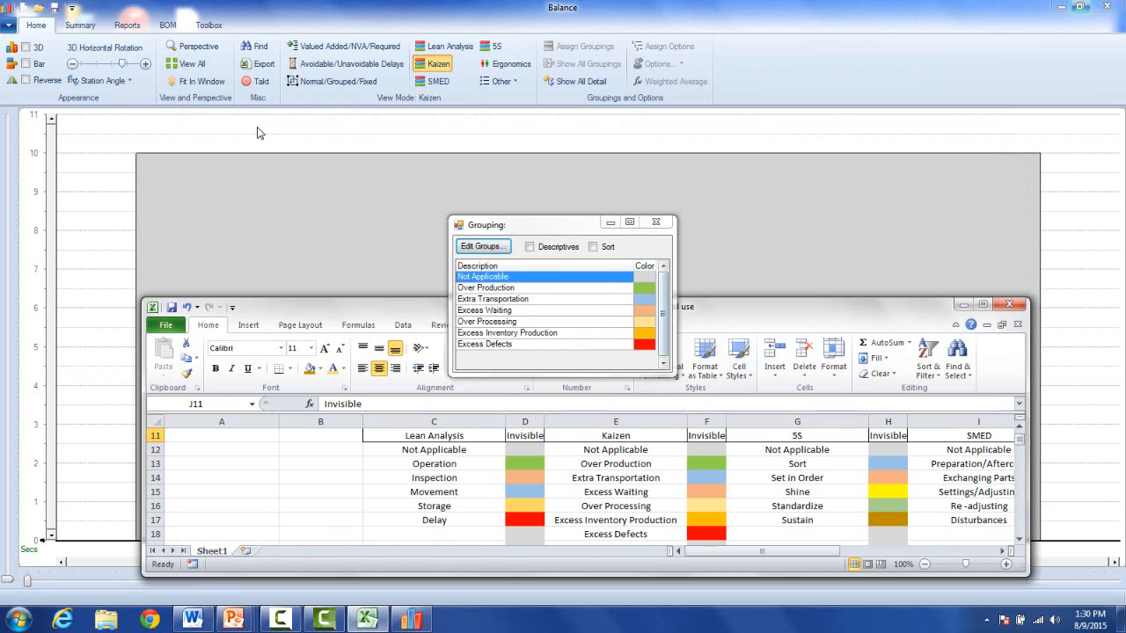
left_click(656, 222)
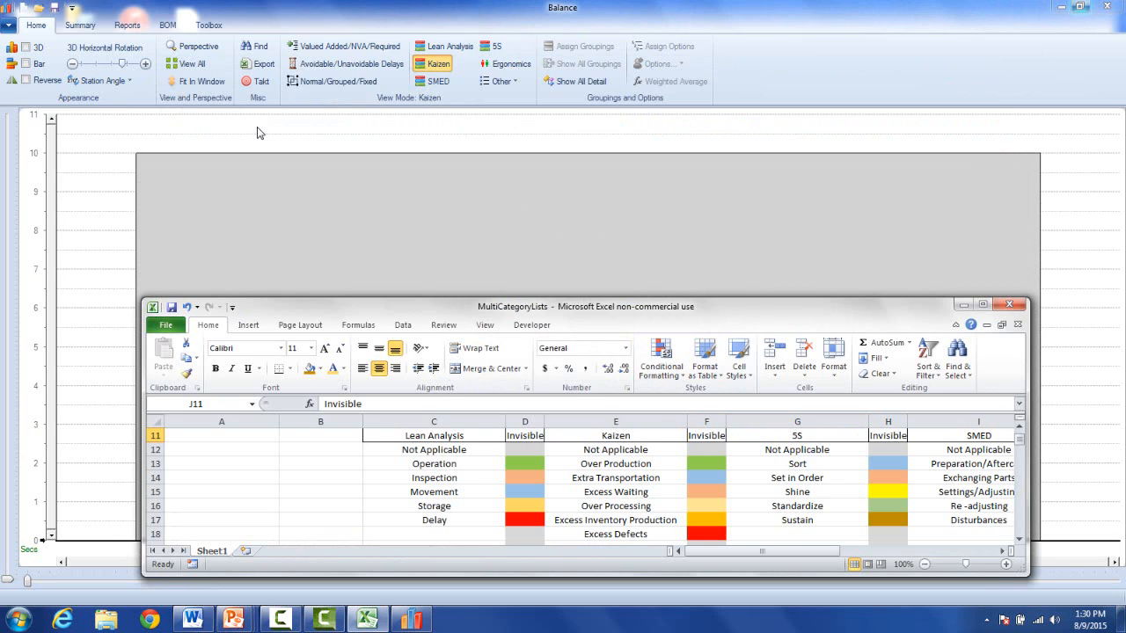
left_click(492, 46)
left_click(492, 46)
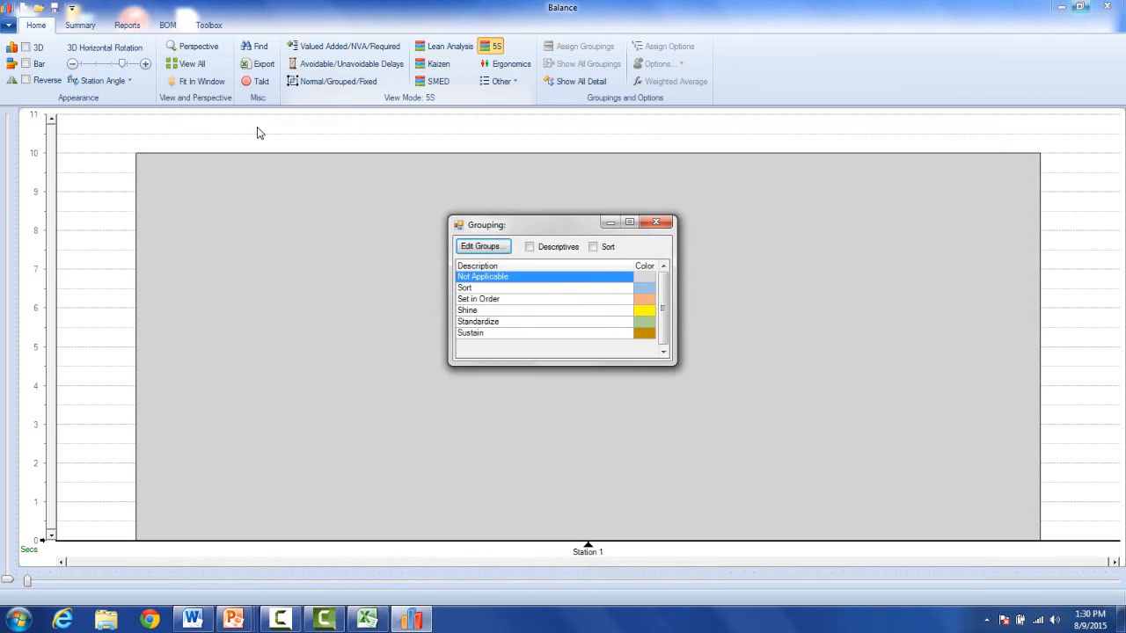
left_click(367, 619)
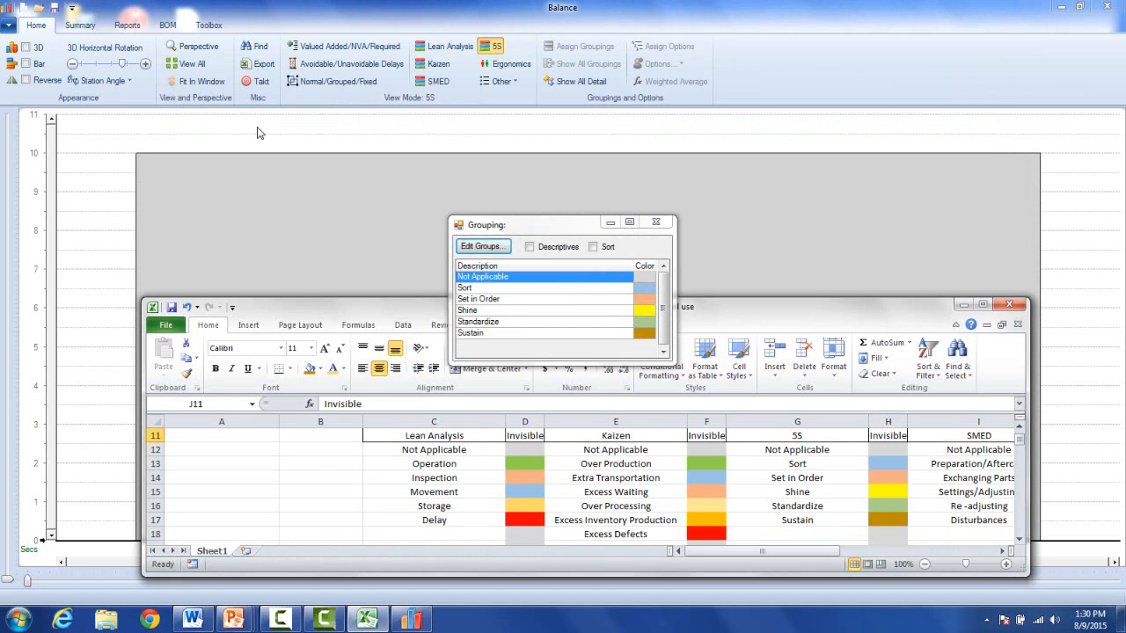
left_click_drag(914, 305, 878, 357)
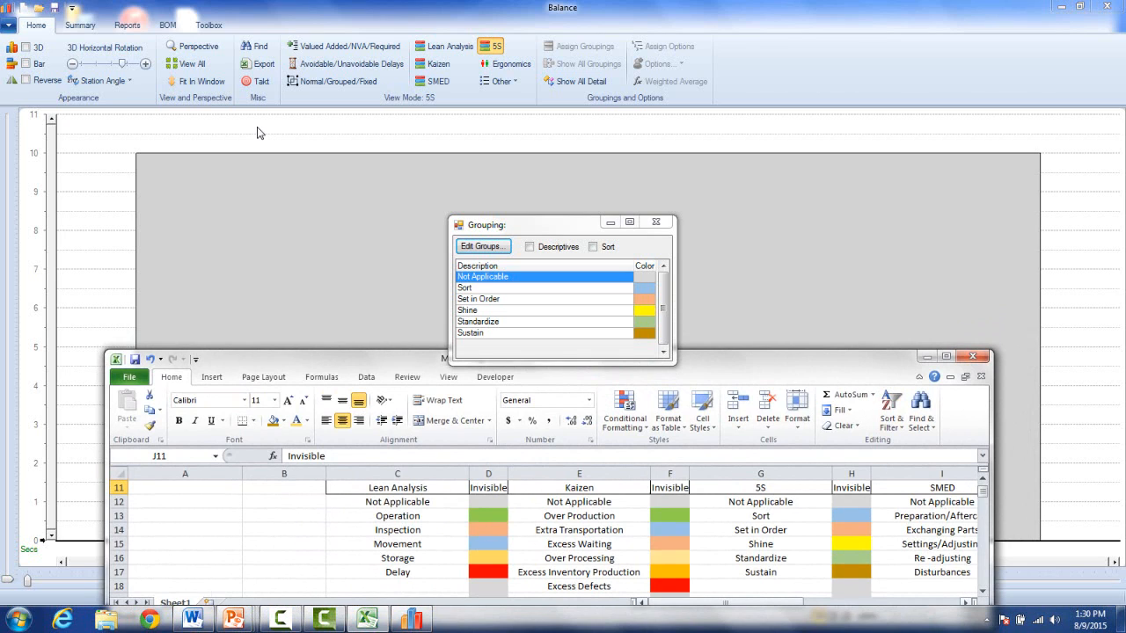
Check columns J and K, then switch to SMED view with the workbook raised above.
left_click(965, 602)
left_click(966, 602)
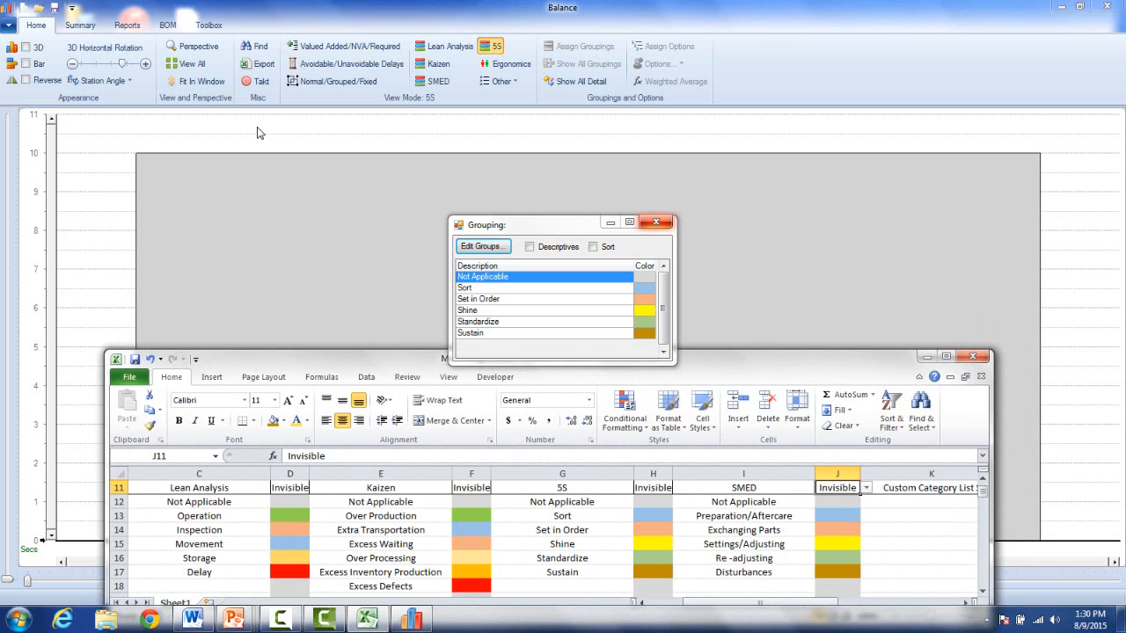
left_click(655, 222)
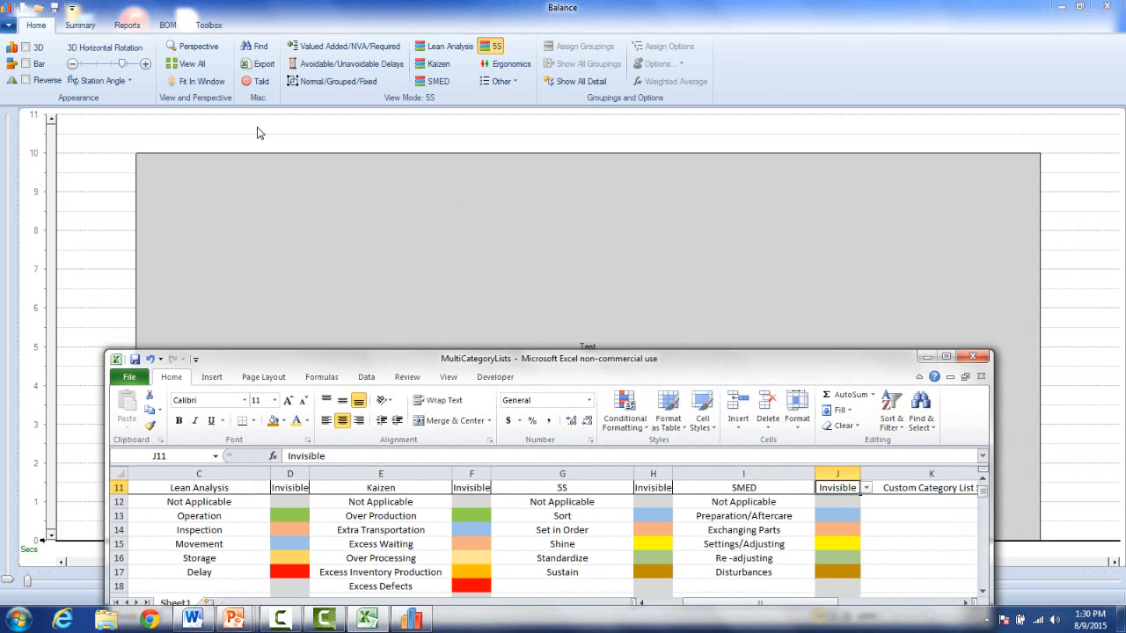
left_click(434, 81)
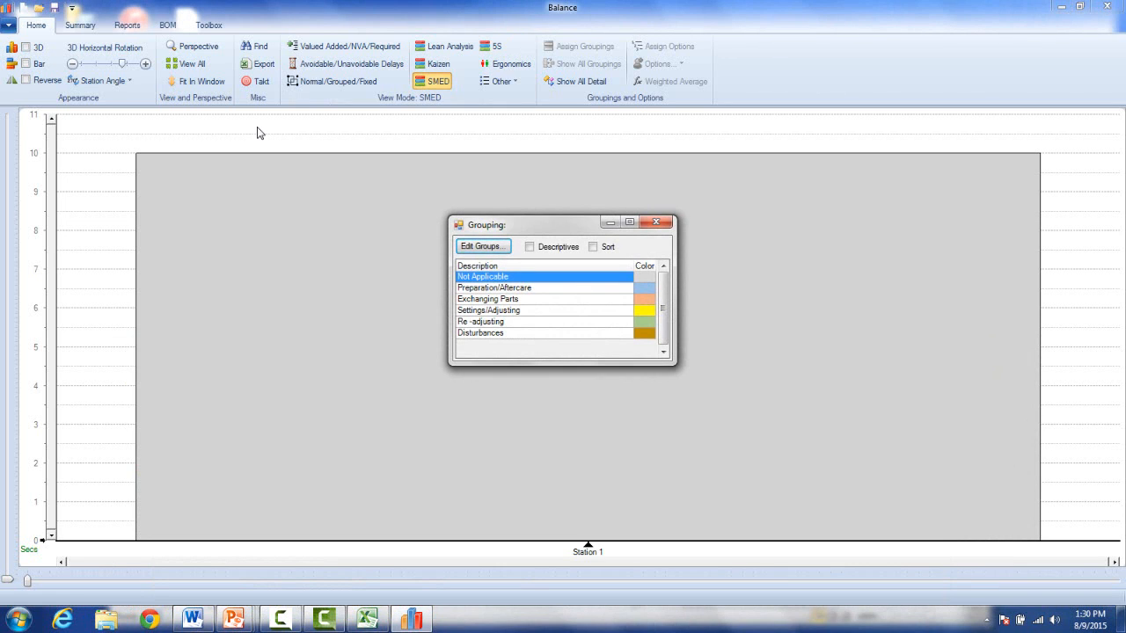
left_click(367, 619)
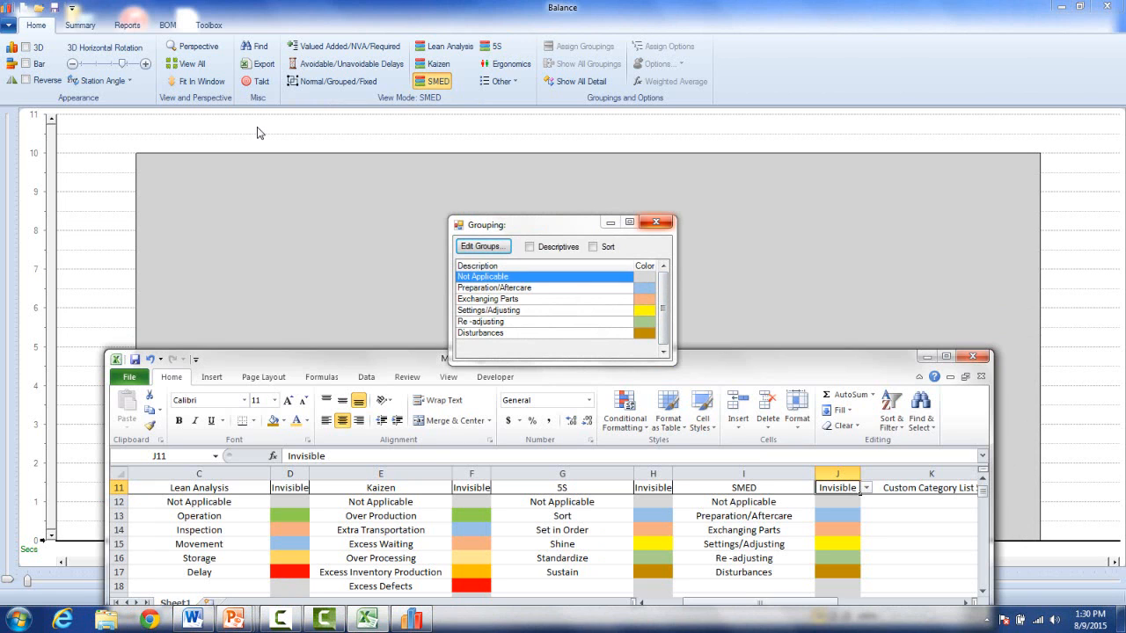
left_click(656, 221)
left_click_drag(654, 358, 668, 173)
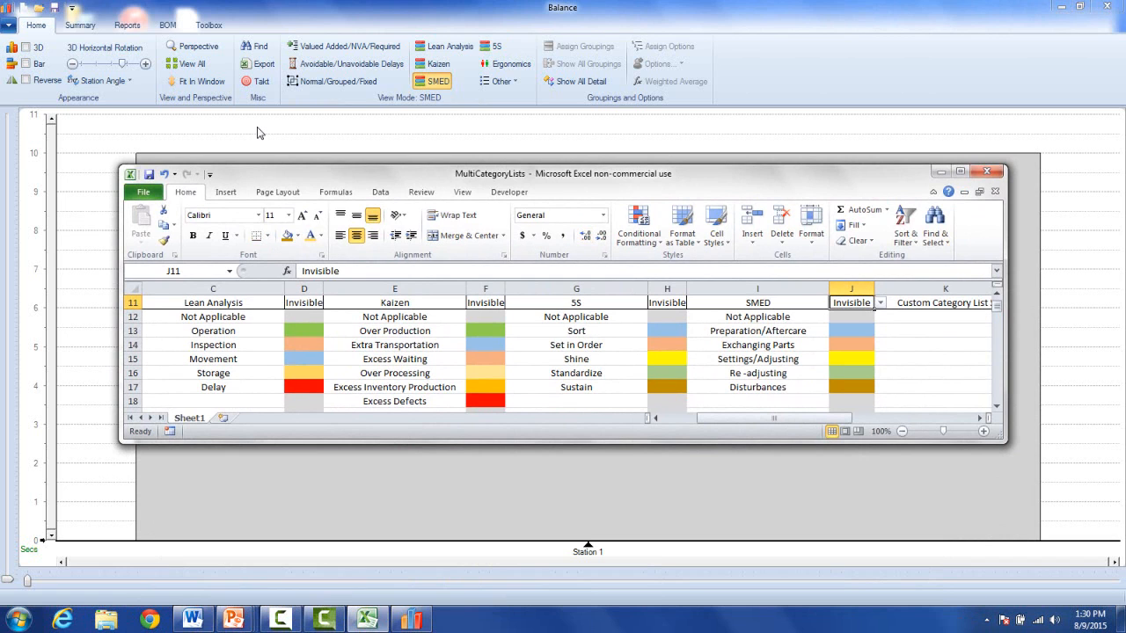
Maximize the MultiCategoryLists workbook scrolled to cell A1, then show the Templates folder window.
left_click(959, 172)
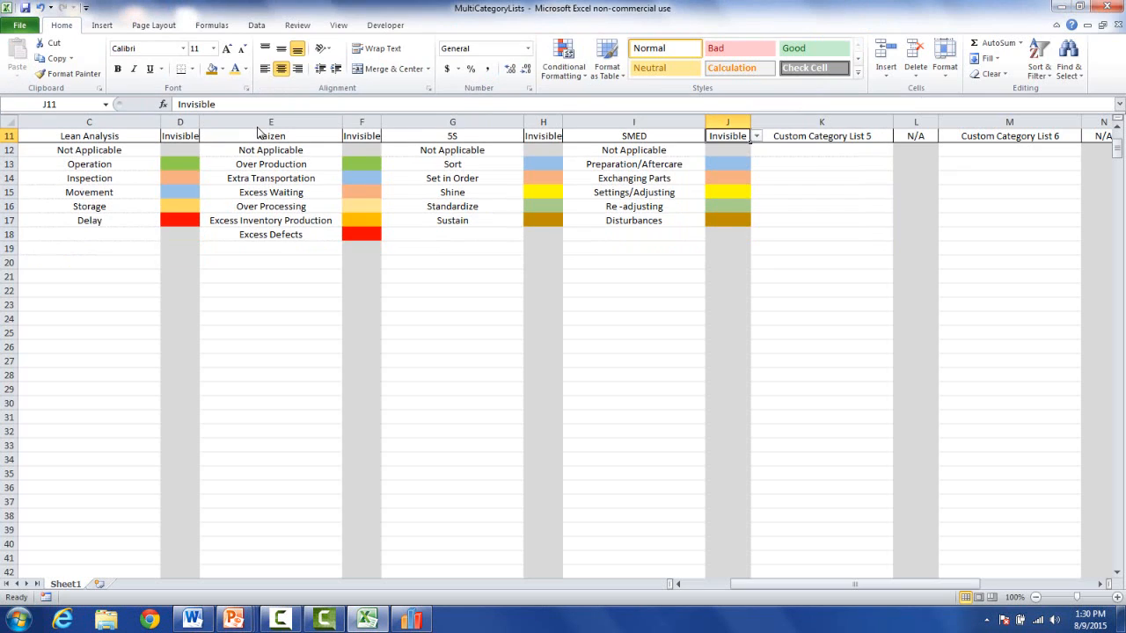
scroll(258, 132, "up", 4)
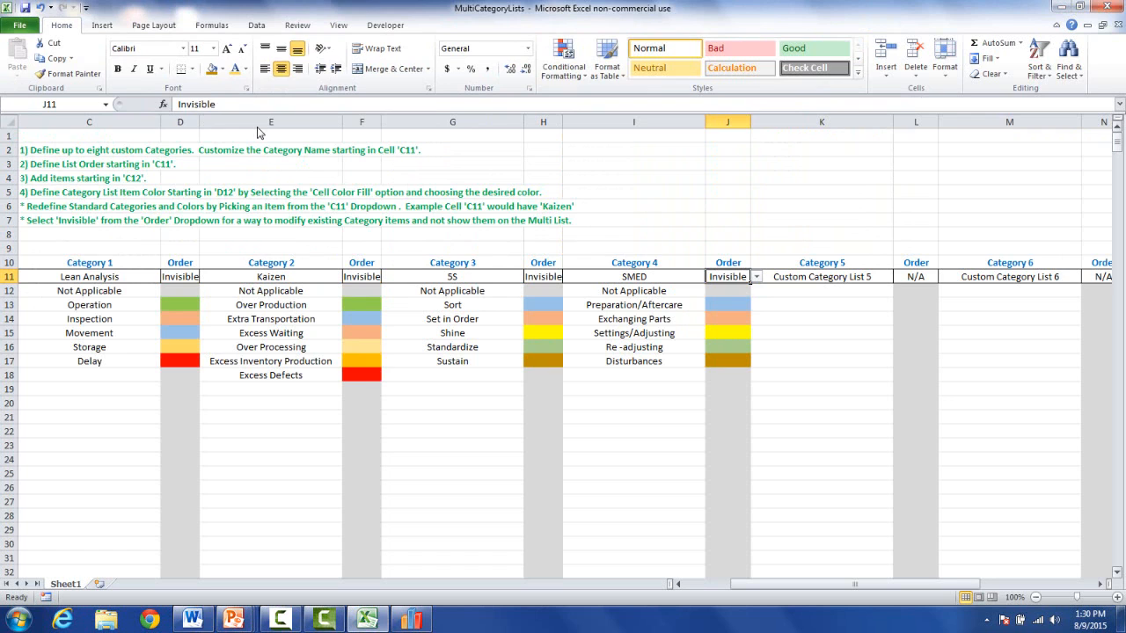
left_click_drag(835, 584, 785, 584)
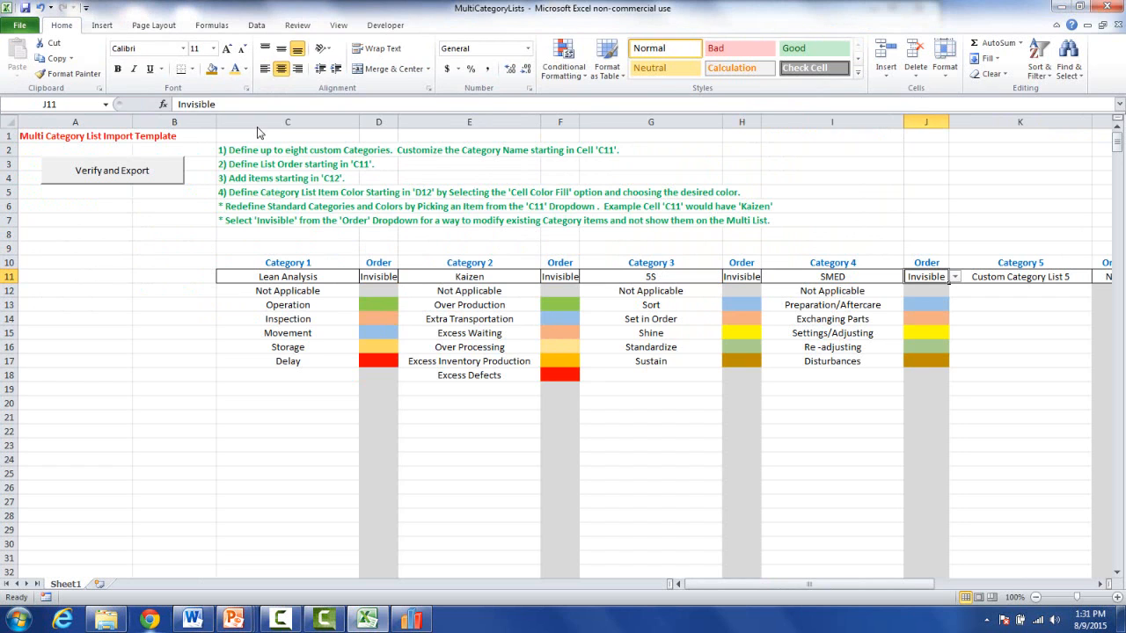
left_click(106, 619)
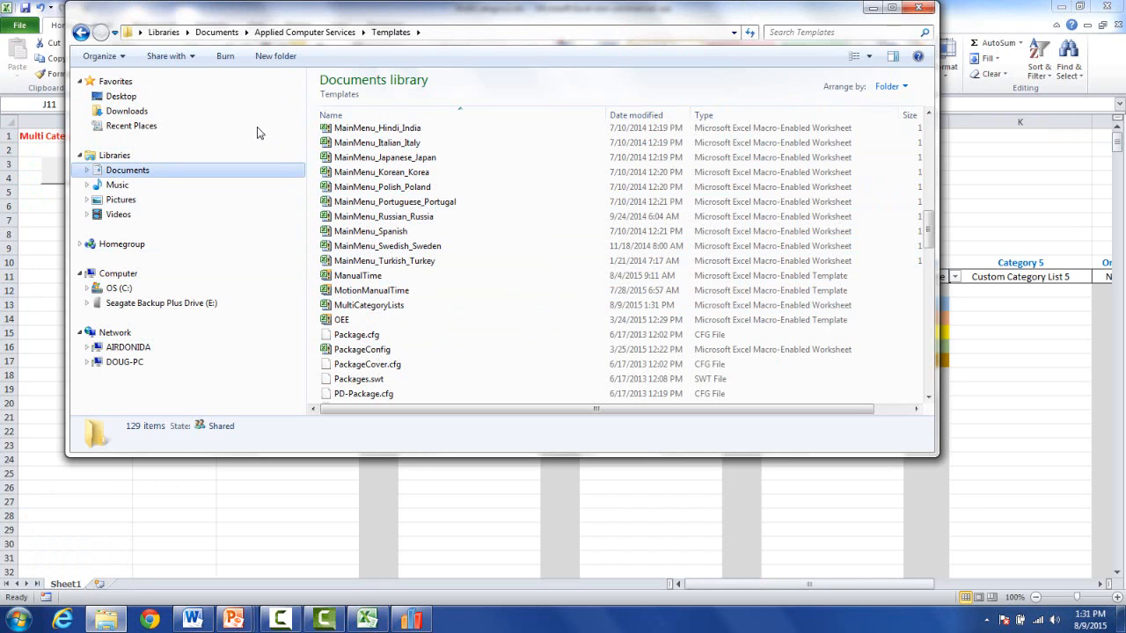
Reopen Templates from Applied Computer Services, locate MultiCategoryLists, then close the Explorer window.
left_click(127, 170)
key("Return")
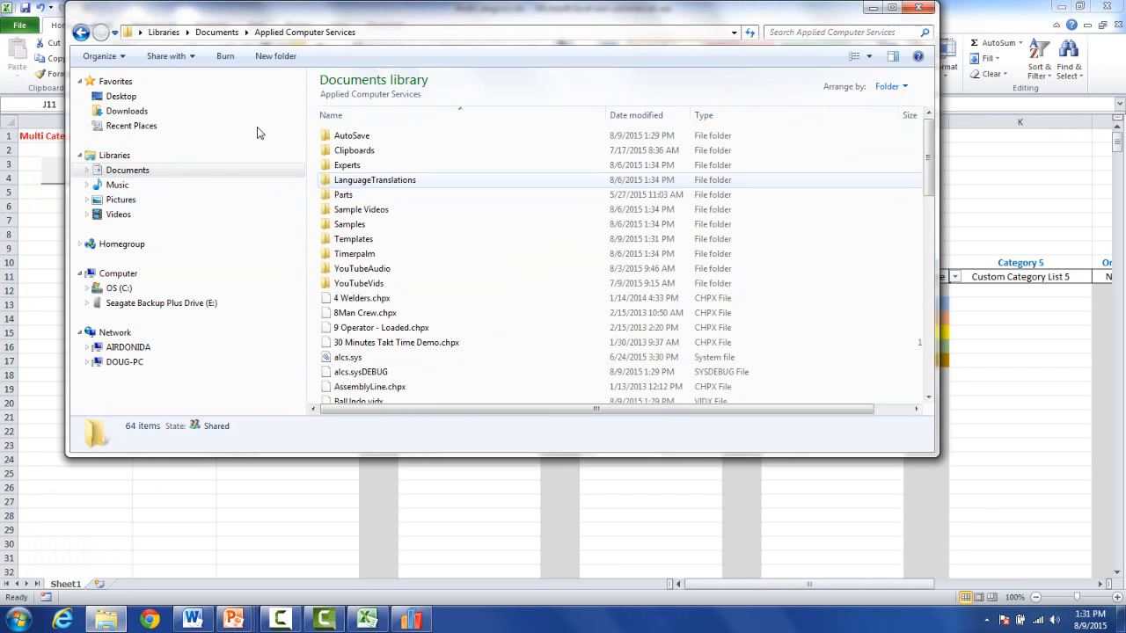
double_click(352, 240)
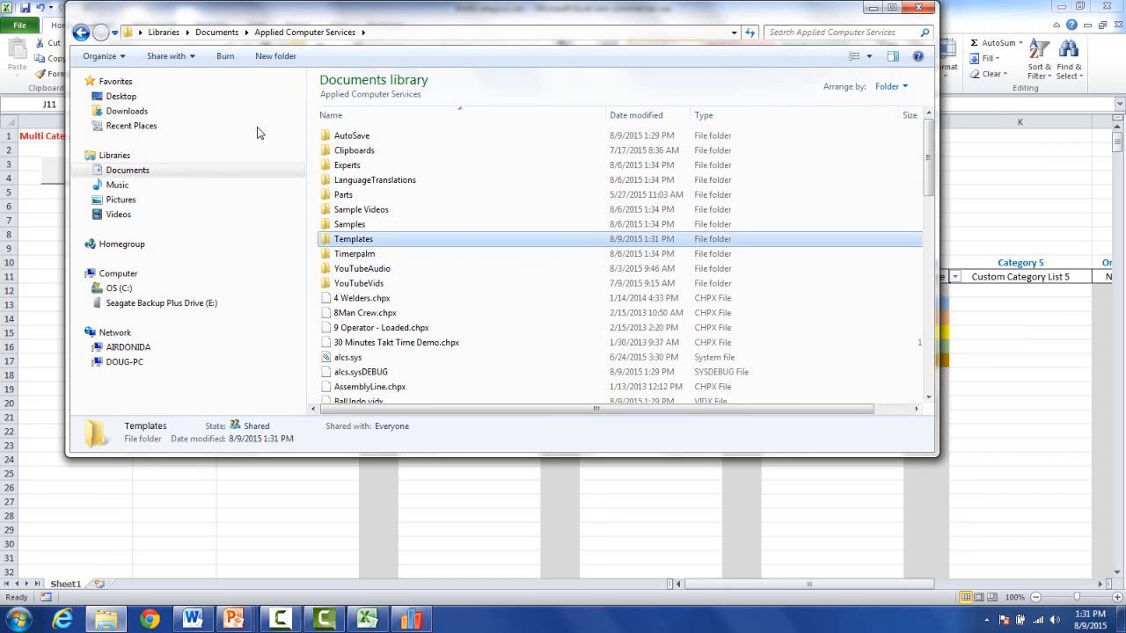
scroll(774, 159, "down", 11)
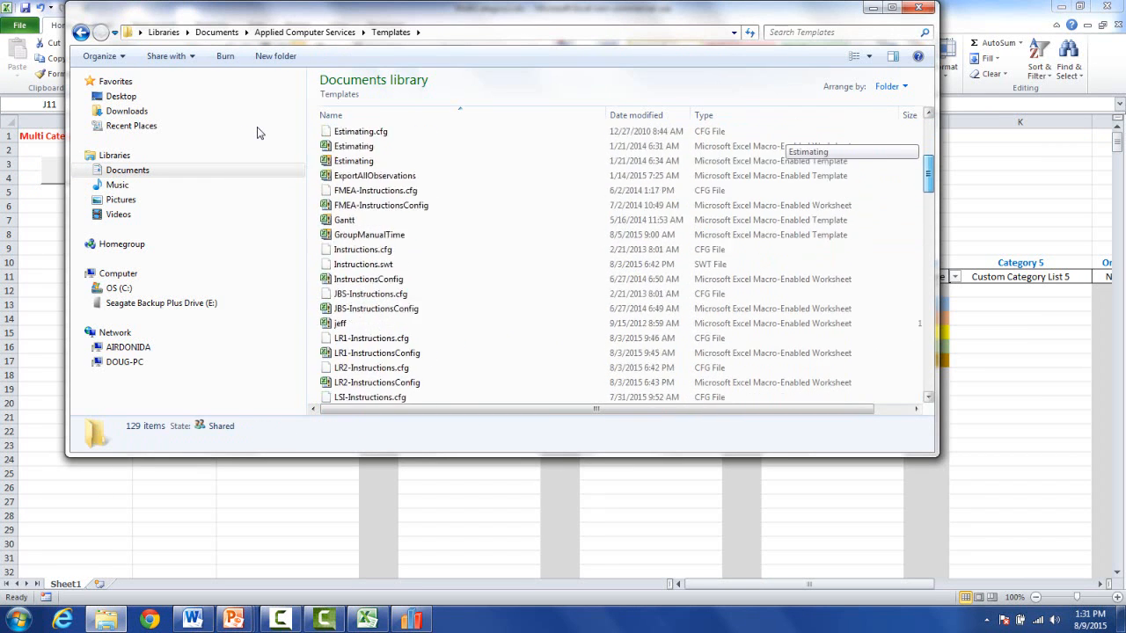
scroll(774, 158, "down", 8)
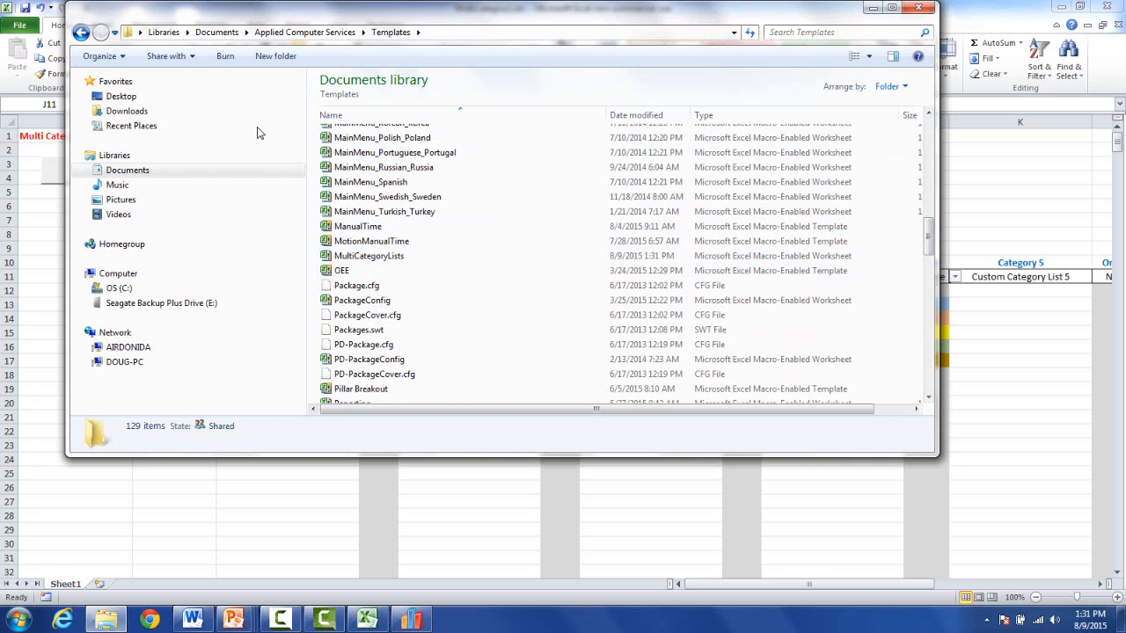
key("alt+F4")
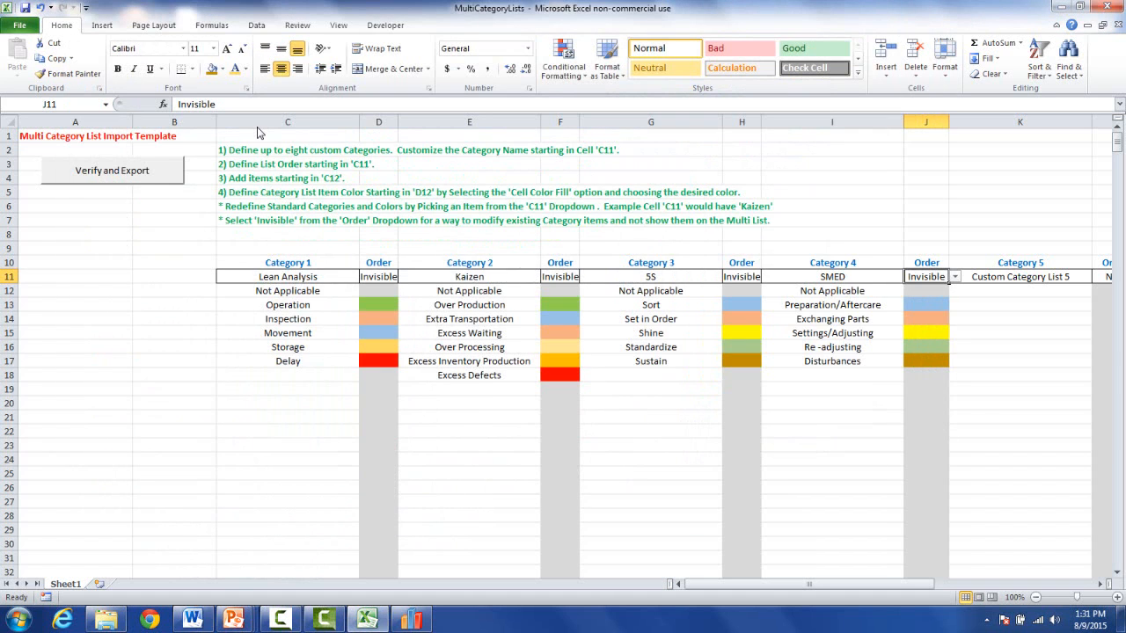